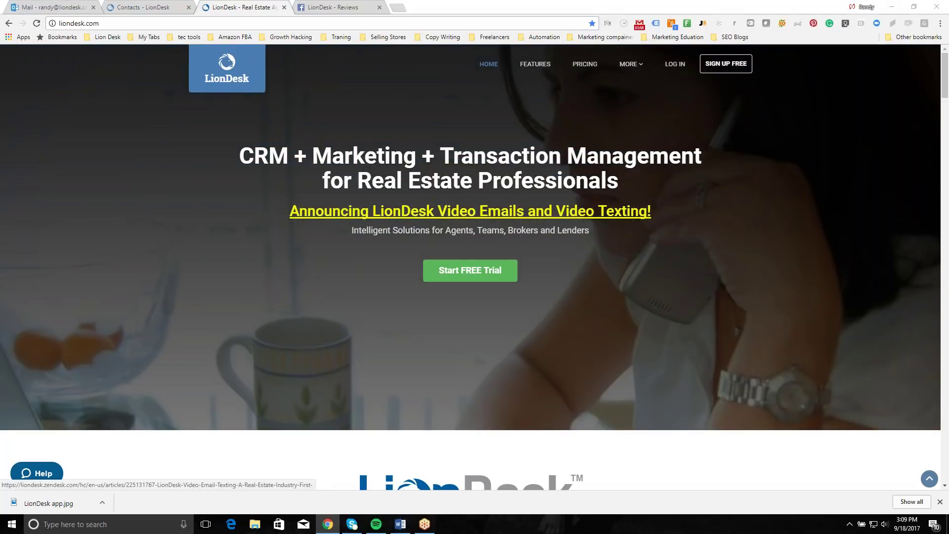
- Close the mail tab and look over the CRM feature descriptions on the LionDesk home page
click(93, 8)
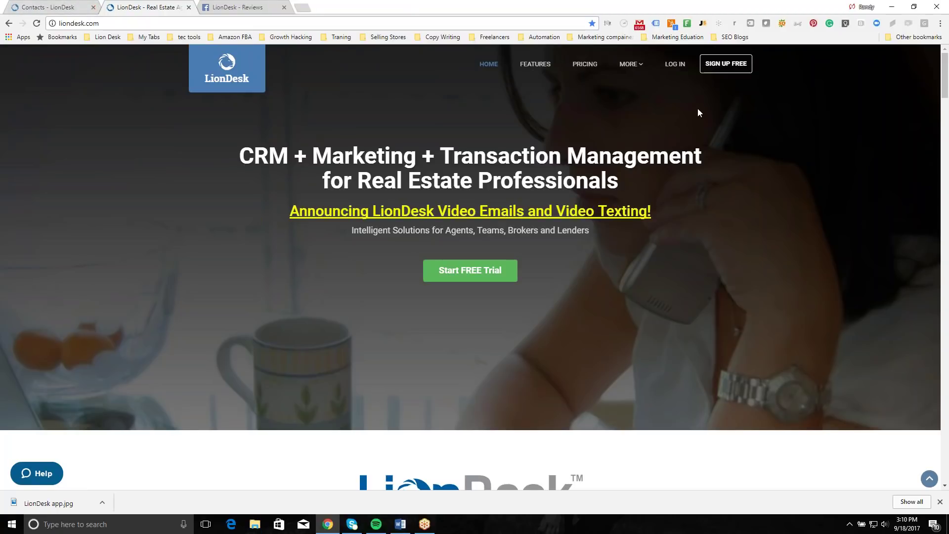
scroll(579, 278, down, 5)
scroll(580, 278, down, 4)
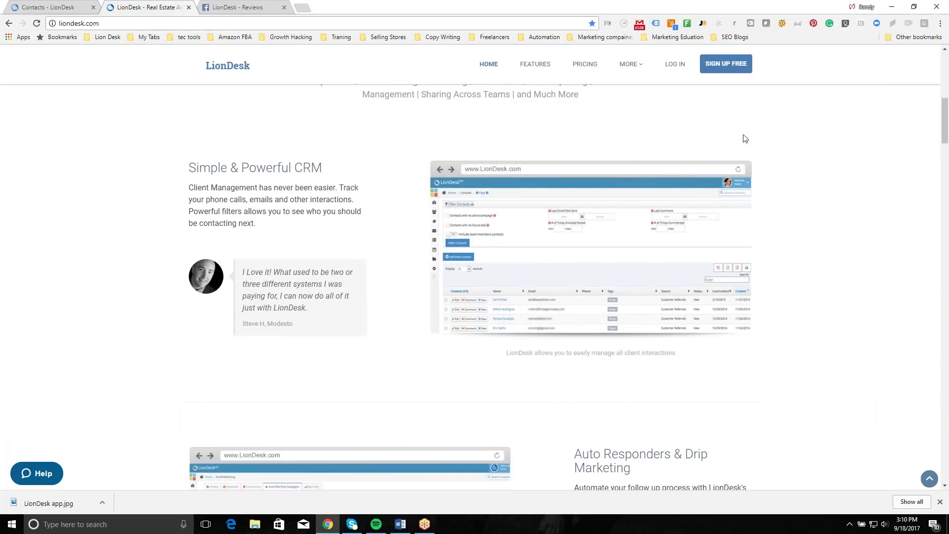
scroll(409, 282, down, 2)
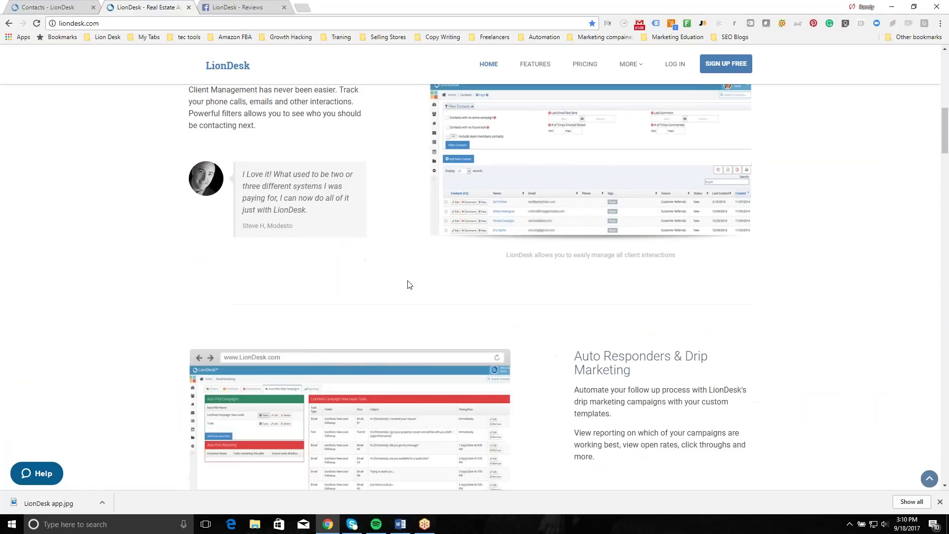
scroll(314, 293, up, 2)
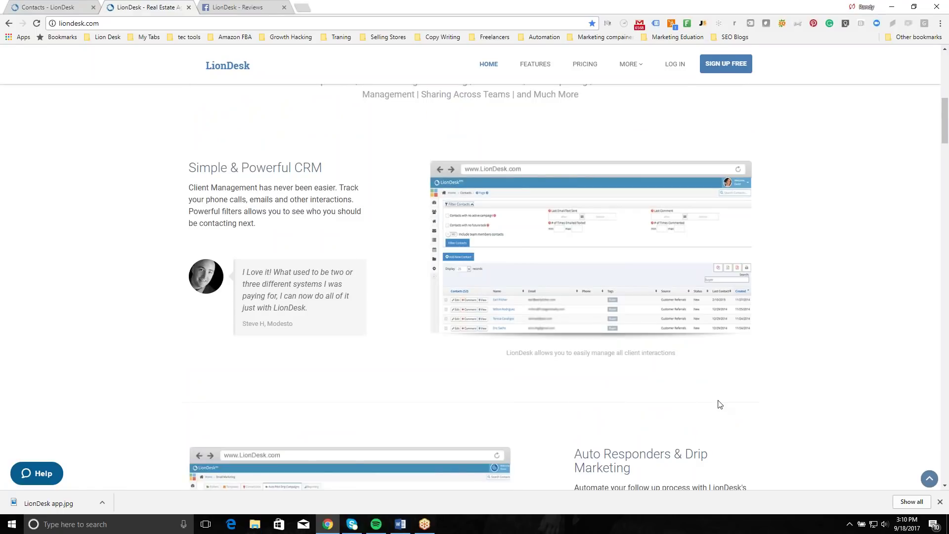
scroll(712, 385, up, 1)
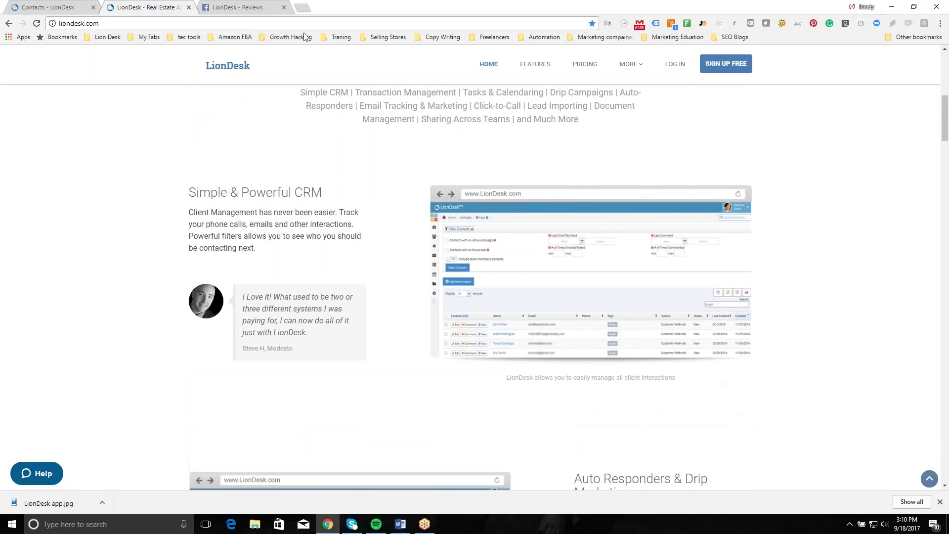
- Switch to LionDesk's Facebook page and read through the customer reviews
click(257, 7)
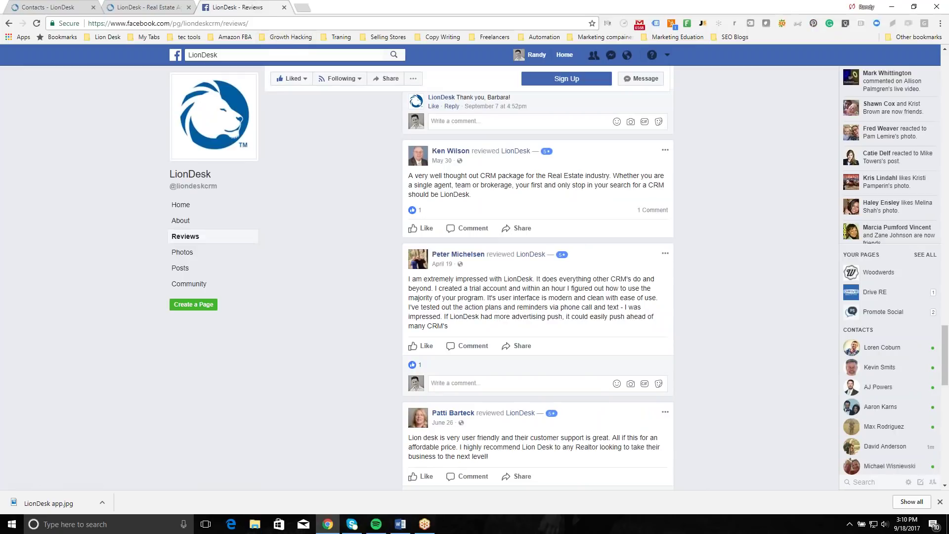
scroll(465, 391, down, 5)
scroll(538, 365, down, 10)
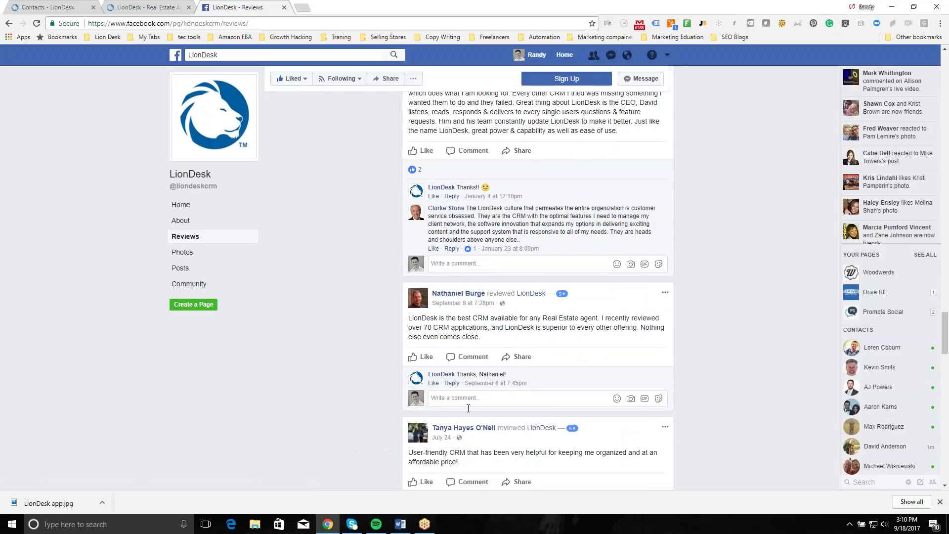
scroll(485, 407, down, 3)
scroll(540, 462, down, 3)
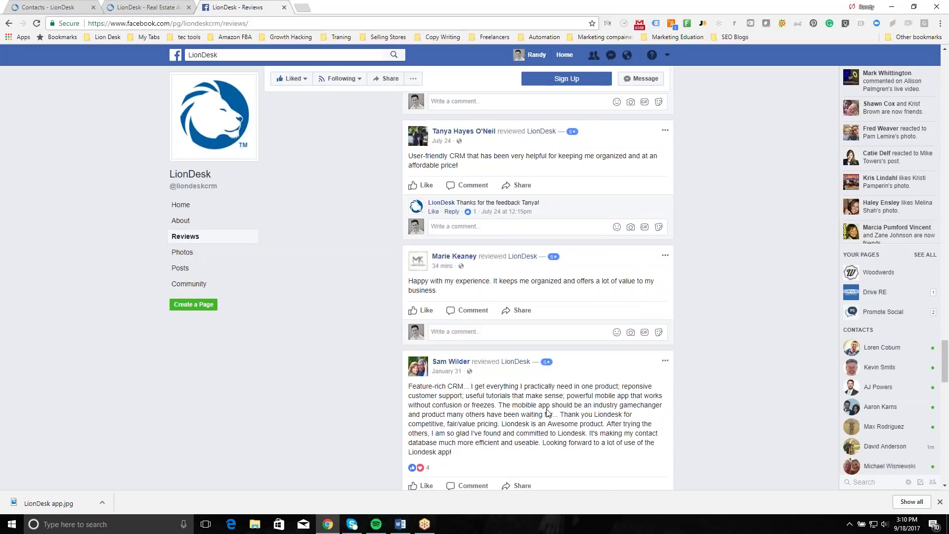
scroll(548, 412, up, 15)
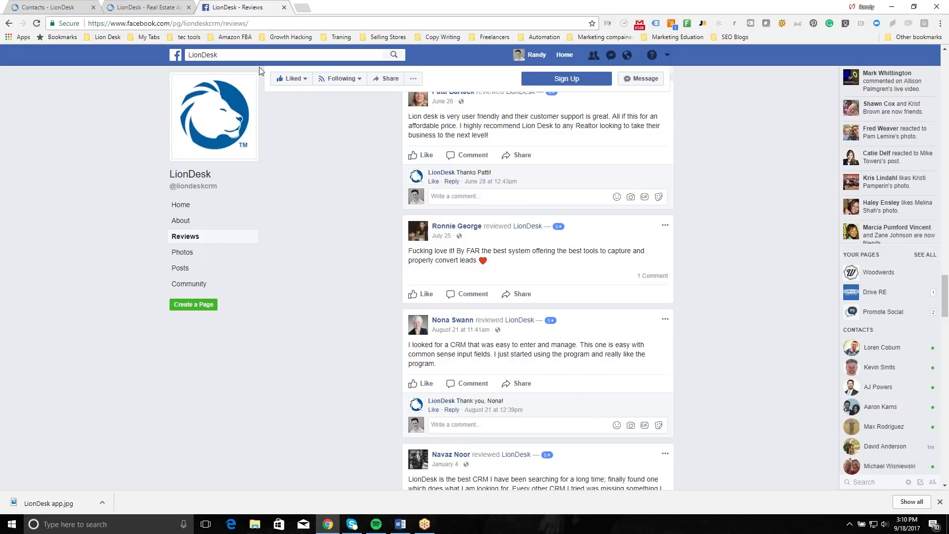
scroll(259, 67, up, 2)
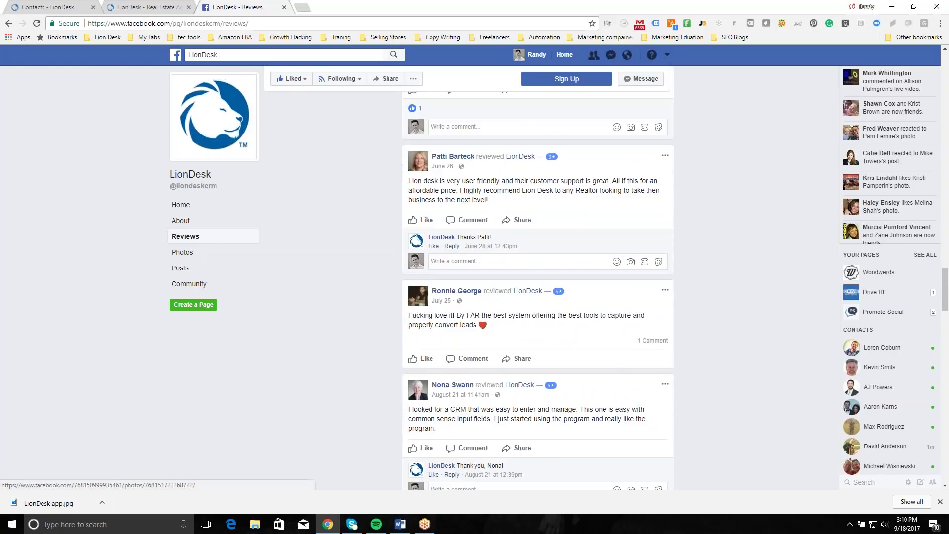
- Return to the LionDesk CRM, review the dashboard's recent contact activity, and open the contacts page
click(161, 6)
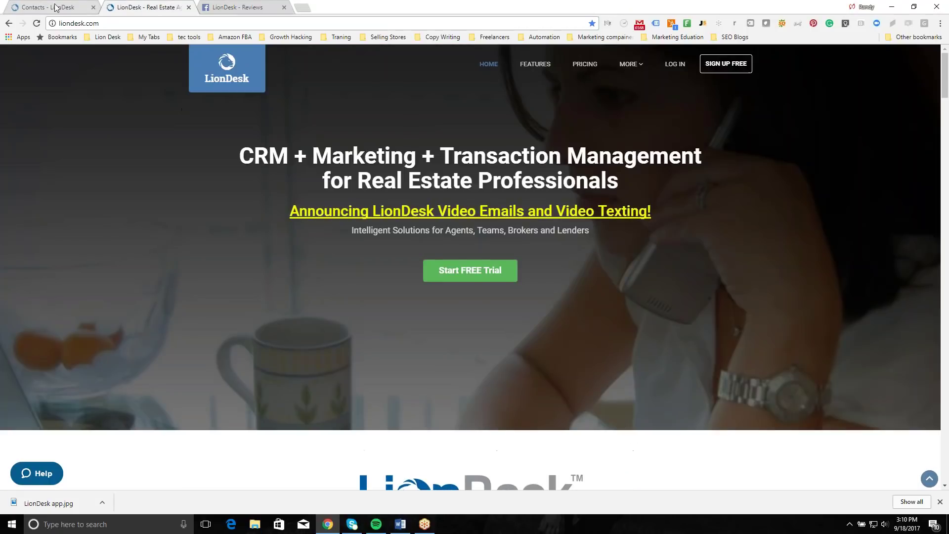
click(55, 7)
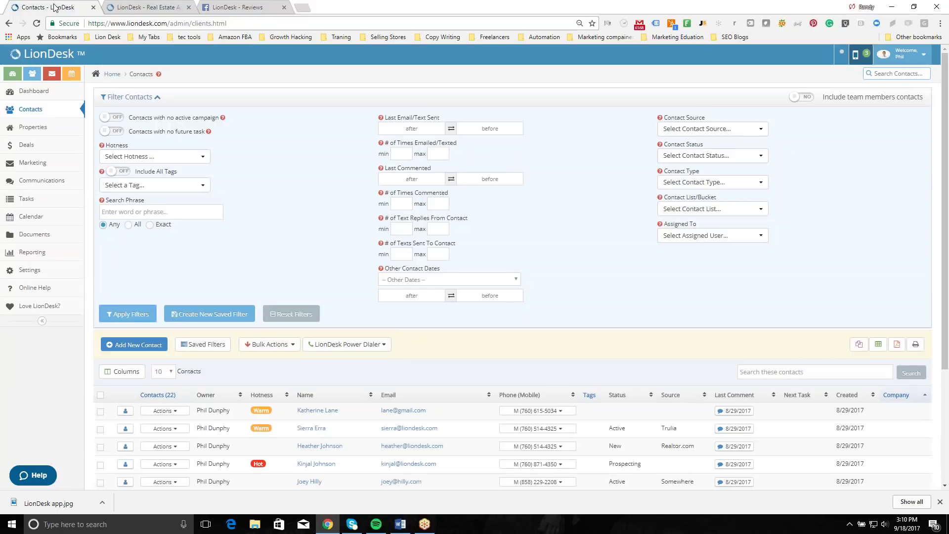
click(16, 92)
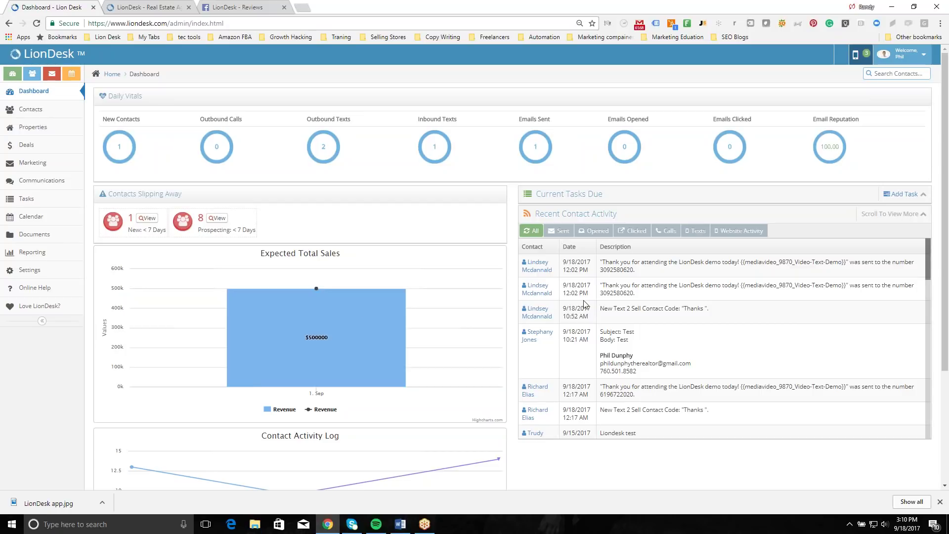
scroll(643, 290, down, 1)
scroll(645, 299, down, 3)
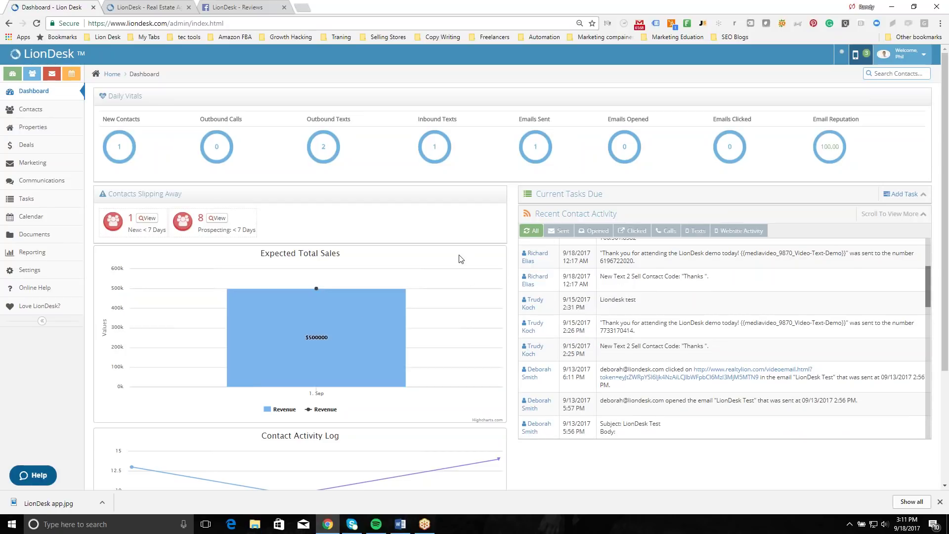
click(24, 117)
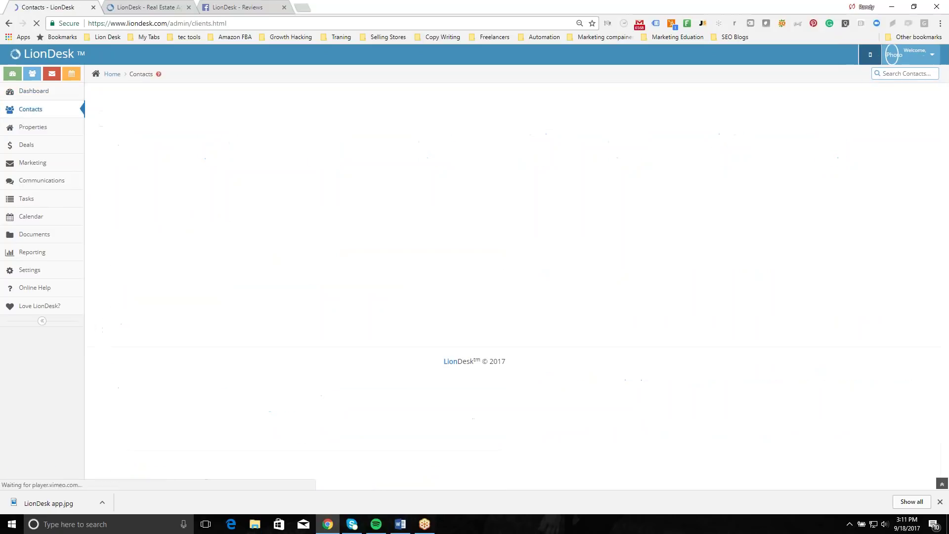
- In the LionDesk settings, add a deal stage named "Mark" and move it between Offer Made and Negotiating
click(30, 276)
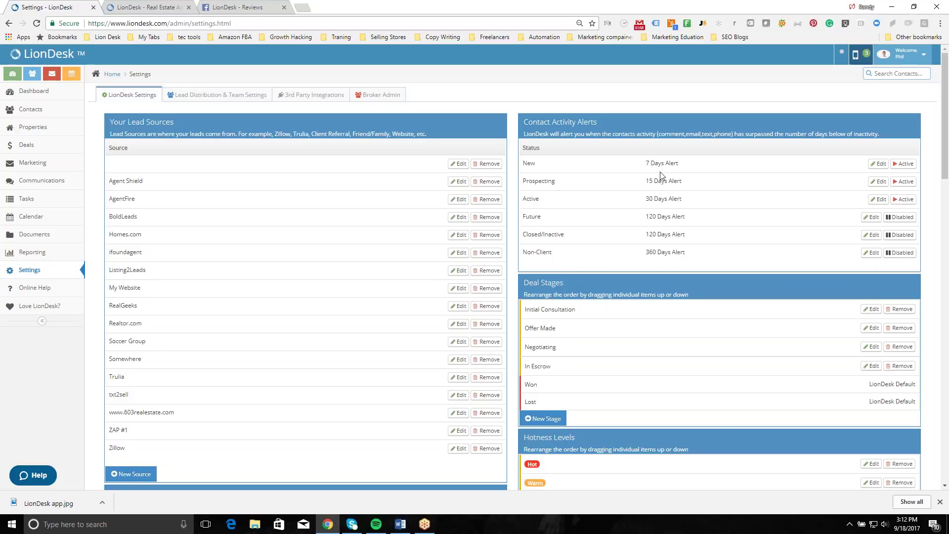
scroll(592, 262, down, 1)
scroll(593, 263, down, 2)
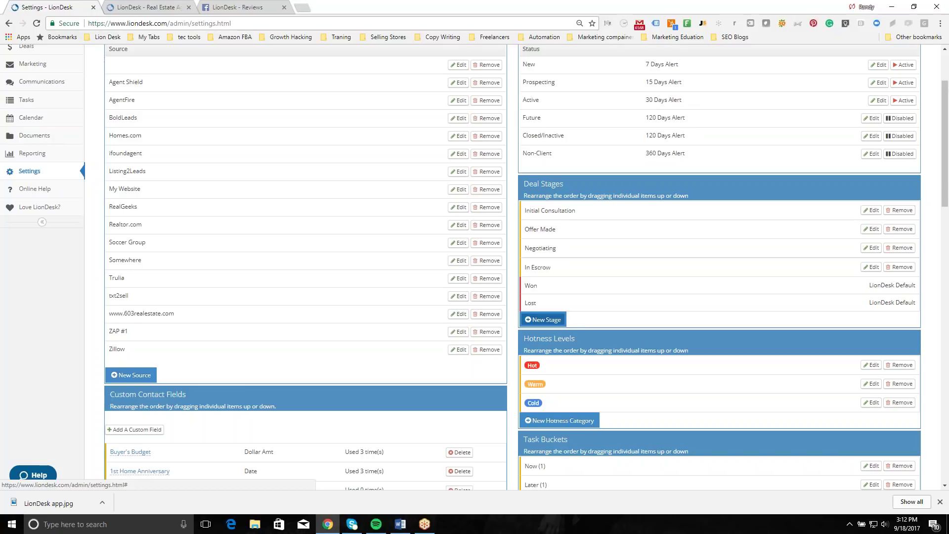
click(557, 324)
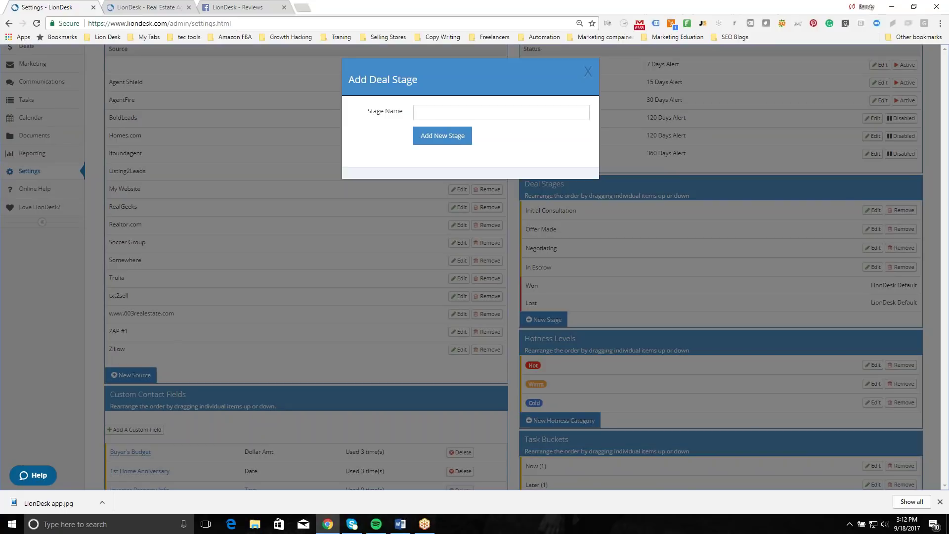
text(Mark)
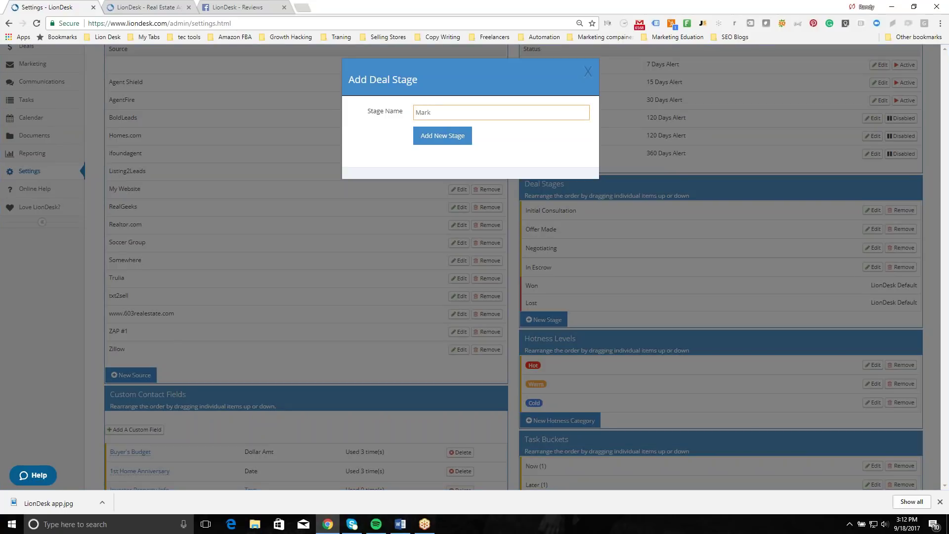
key(Return)
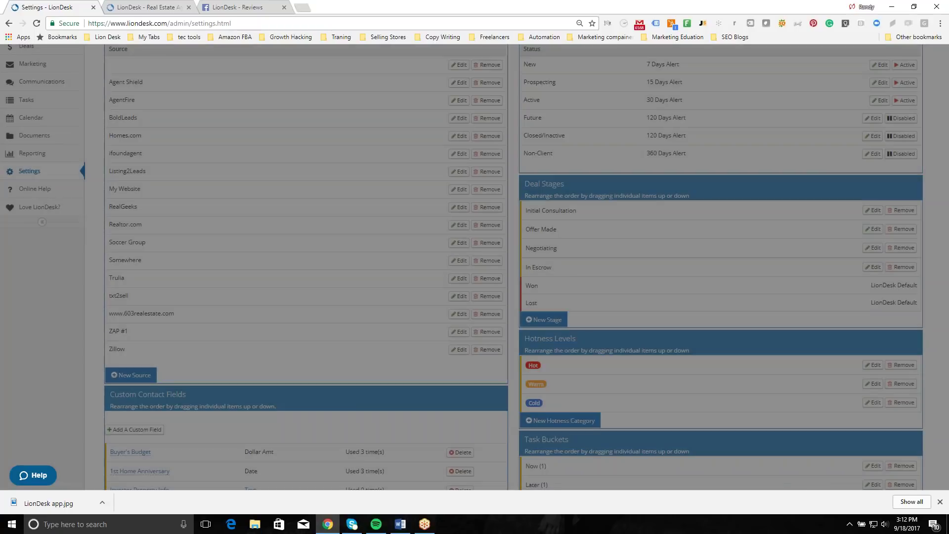
drag(552, 287, 556, 247)
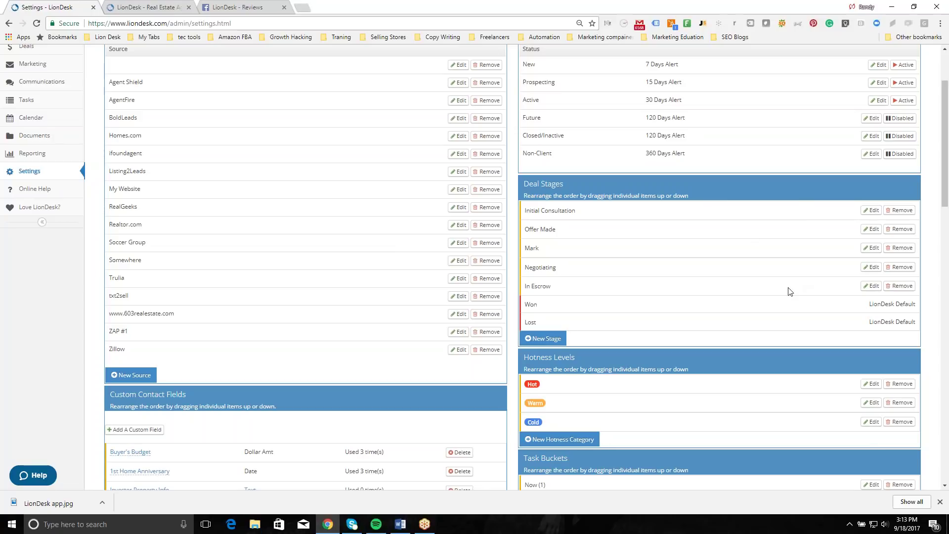
- Add a new hotness category named "New Hot Buyer" with the default badge colour
scroll(708, 365, down, 1)
scroll(708, 367, down, 2)
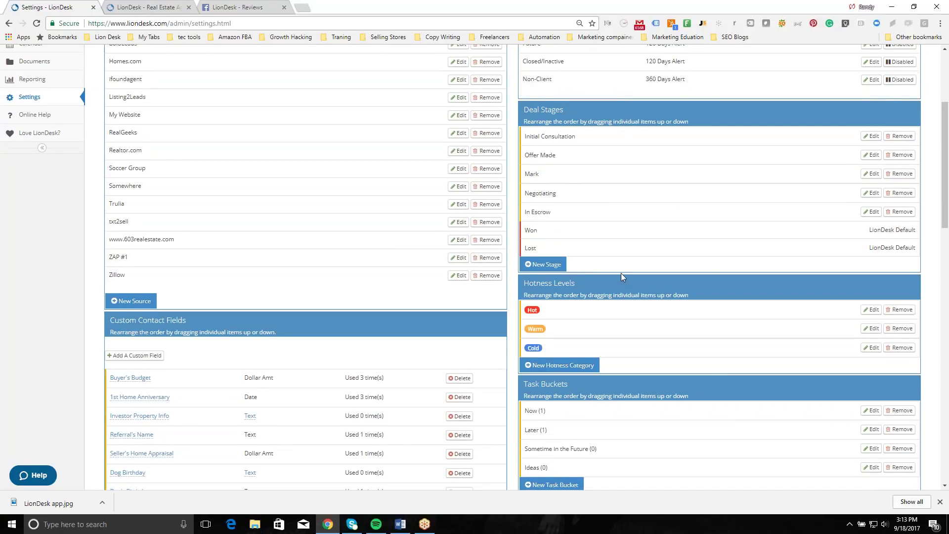
scroll(621, 273, down, 1)
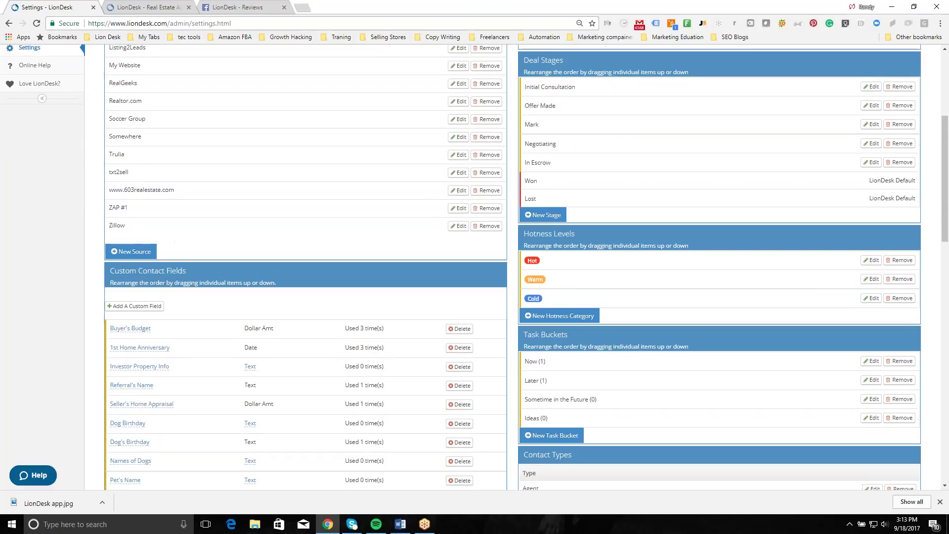
click(563, 317)
click(416, 112)
text(New Hoy)
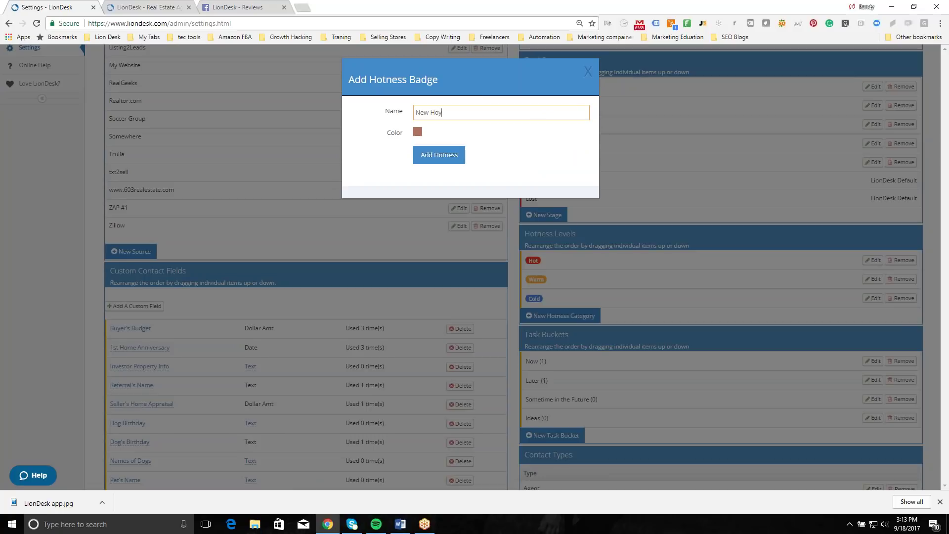
key(BackSpace)
text(t Buyer)
click(439, 155)
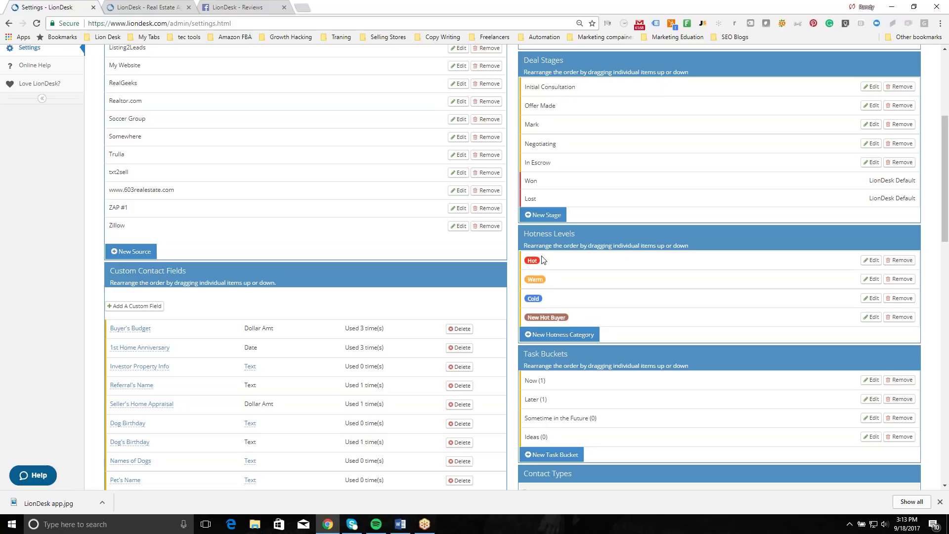
- Fill in a new custom contact field named "Closed Date of the last sale" with the data type Date
scroll(574, 275, down, 1)
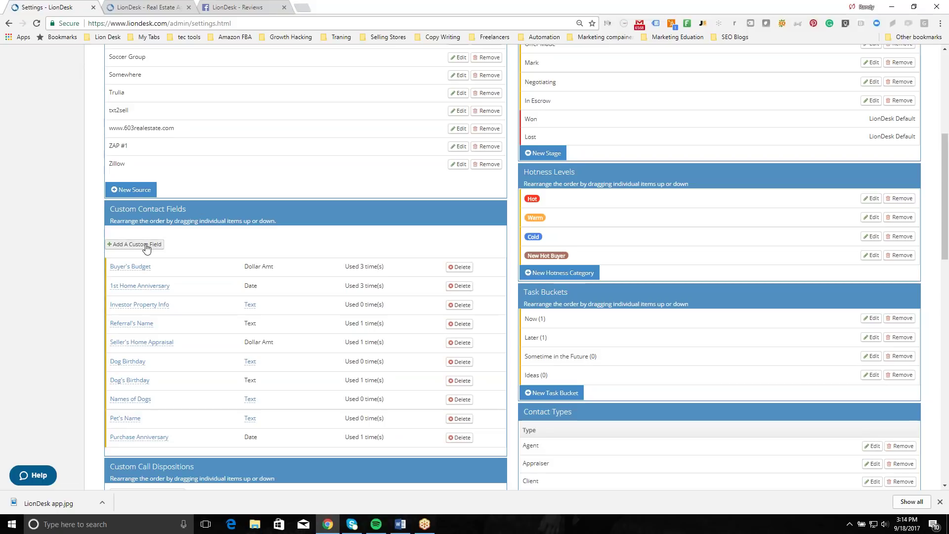
scroll(187, 250, down, 3)
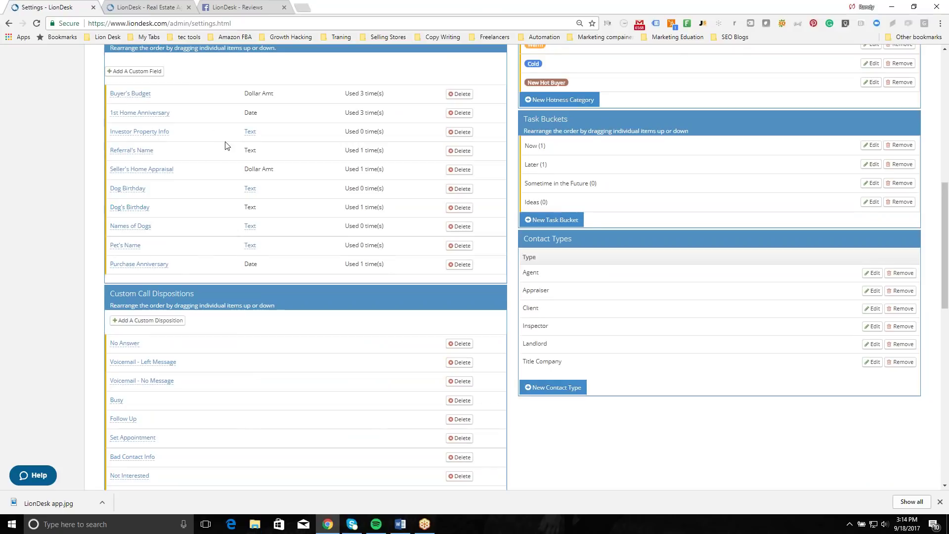
scroll(229, 148, up, 1)
click(135, 133)
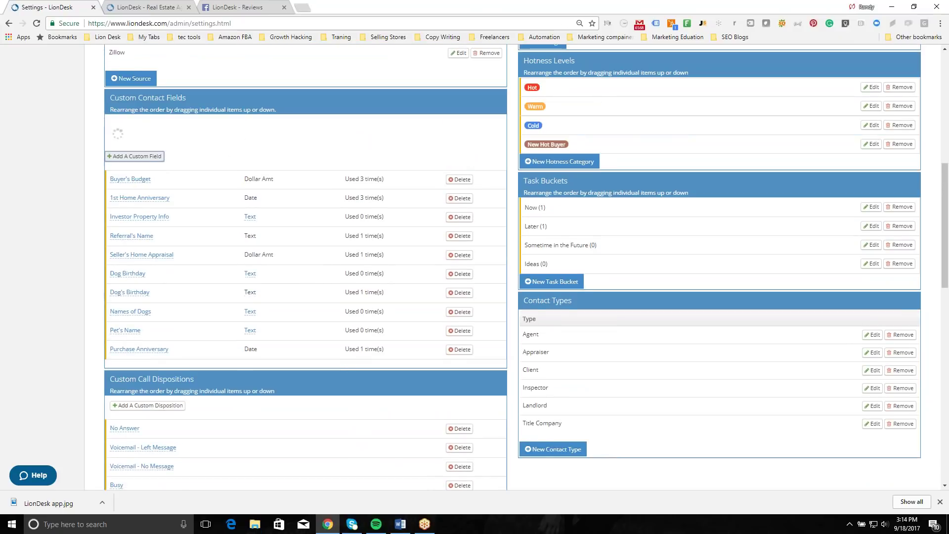
click(145, 142)
text(Clos)
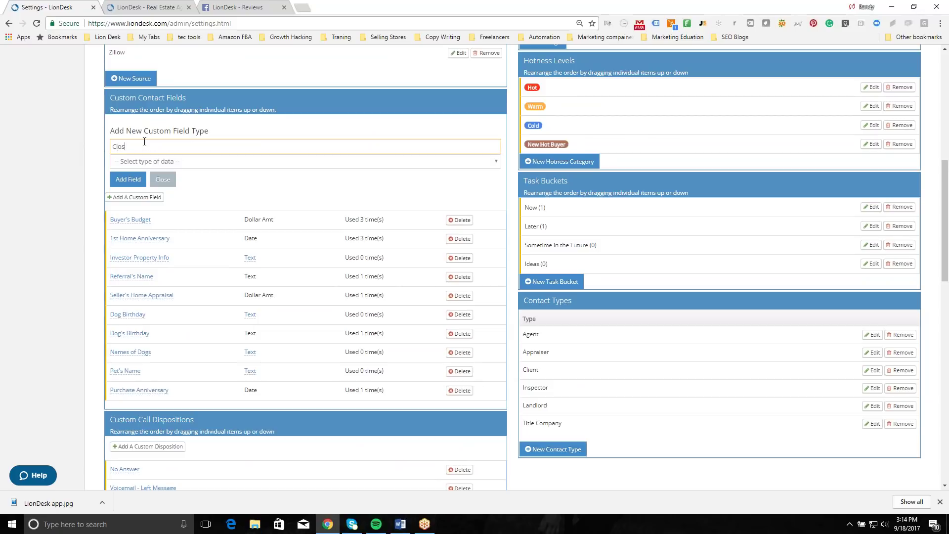
text(ed Date of the last sale)
click(153, 164)
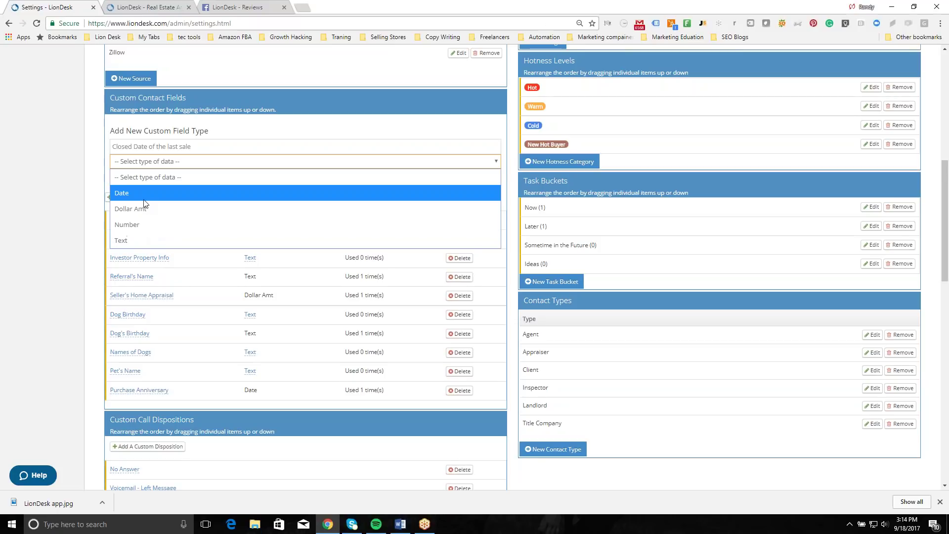
click(124, 193)
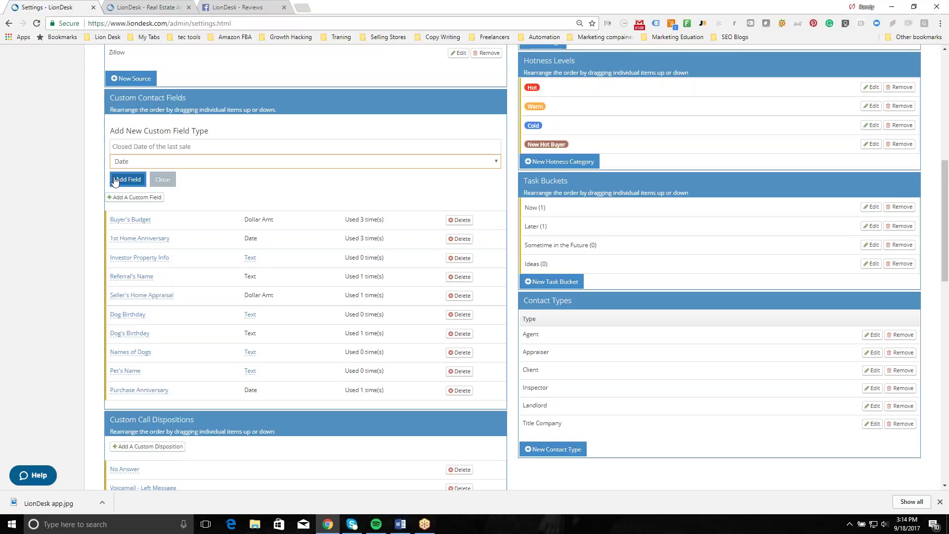
- Look through the custom call dispositions, task buckets and contact types in the settings
scroll(386, 137, down, 2)
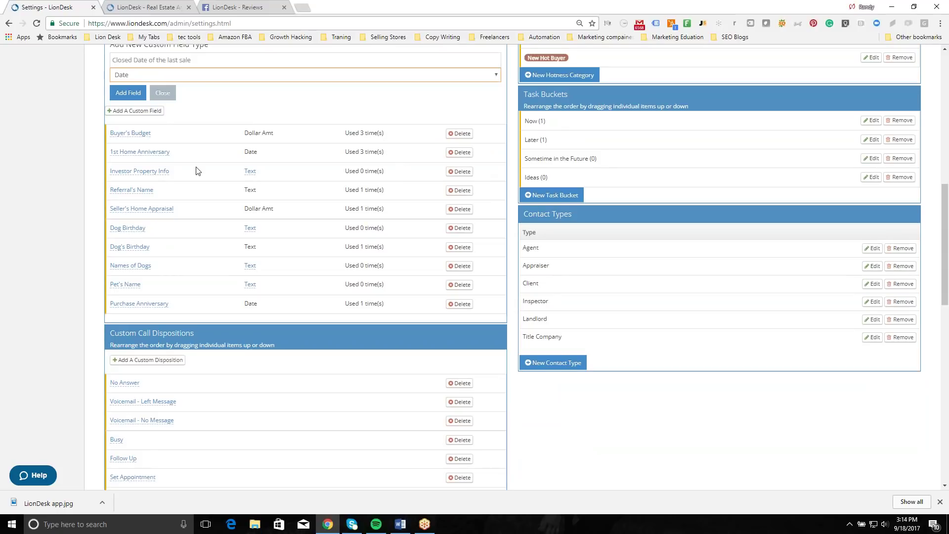
scroll(213, 170, down, 1)
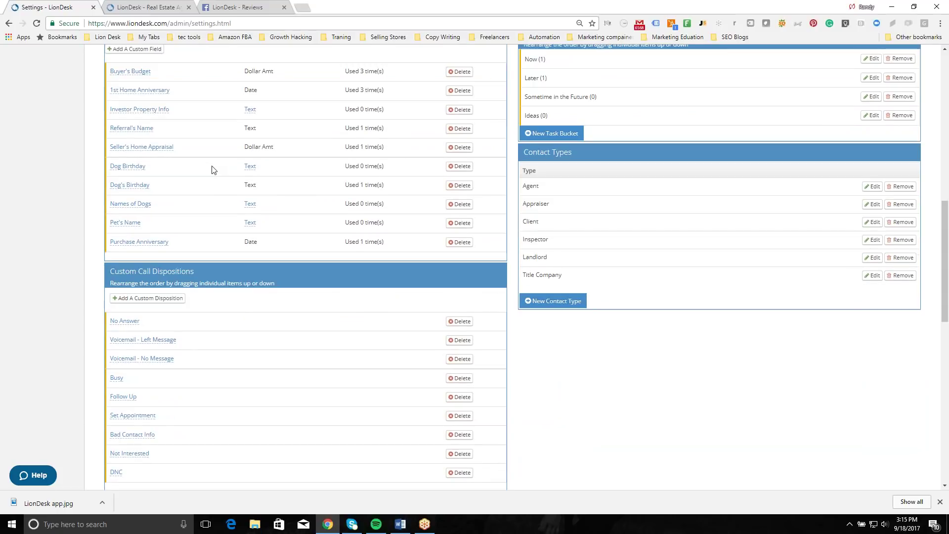
scroll(587, 176, up, 2)
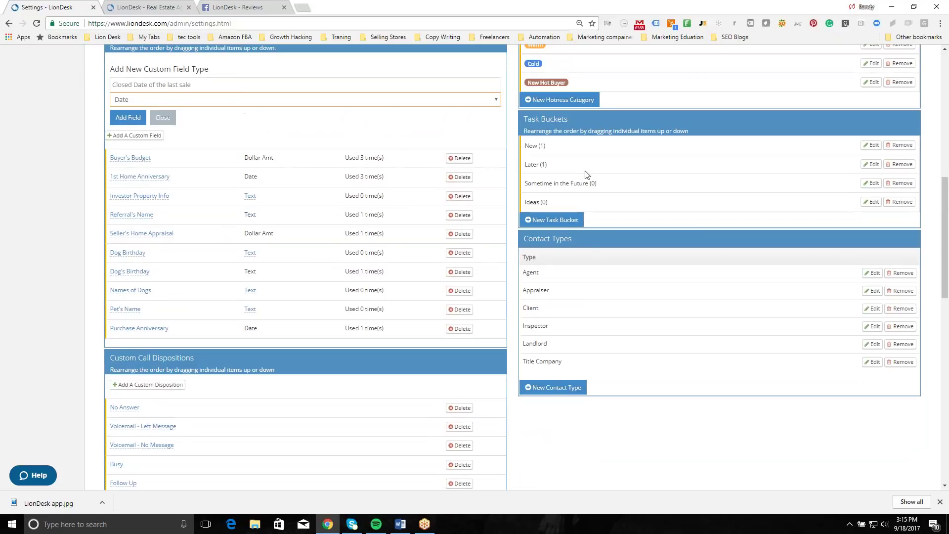
scroll(597, 222, down, 1)
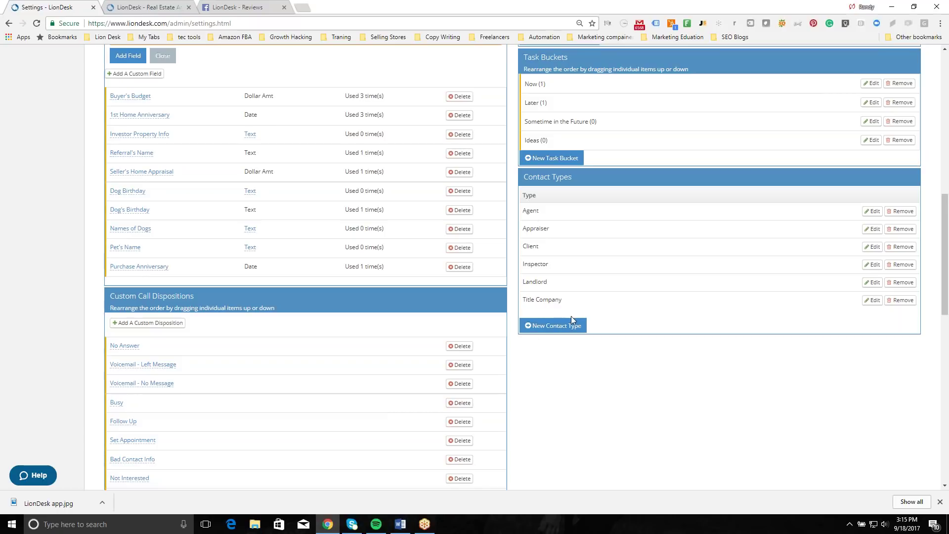
- Look through the custom call dispositions, task categories and contact tags further down the settings page
scroll(500, 369, down, 3)
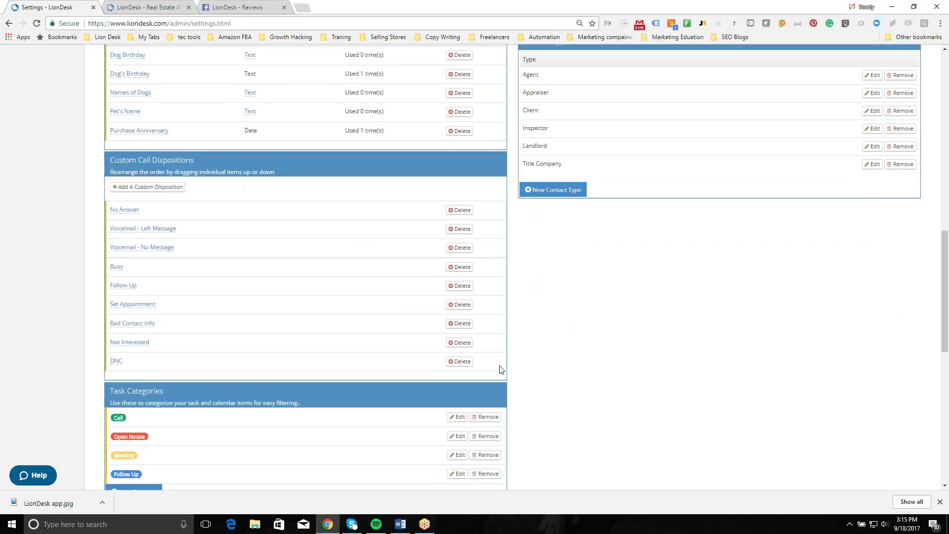
scroll(500, 369, up, 1)
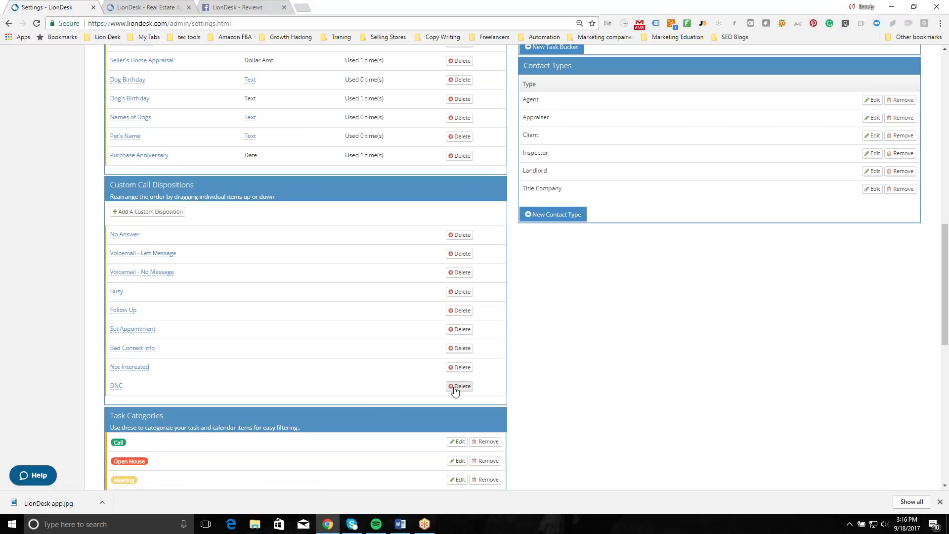
scroll(332, 303, down, 2)
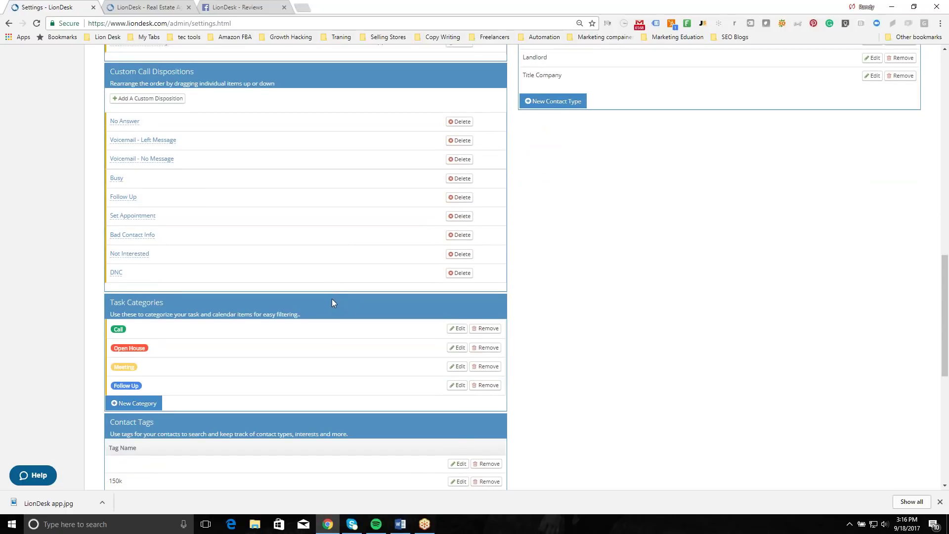
scroll(331, 299, down, 1)
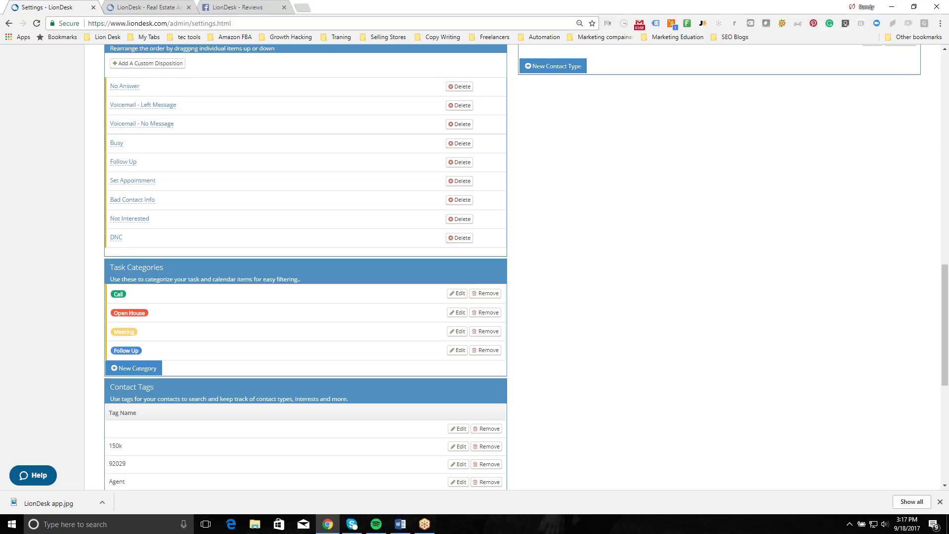
scroll(177, 363, down, 2)
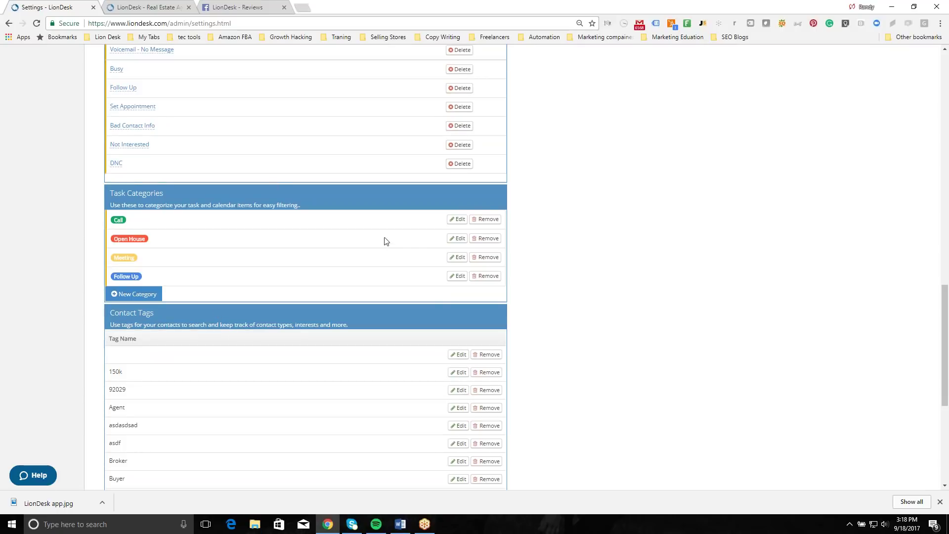
scroll(386, 240, down, 2)
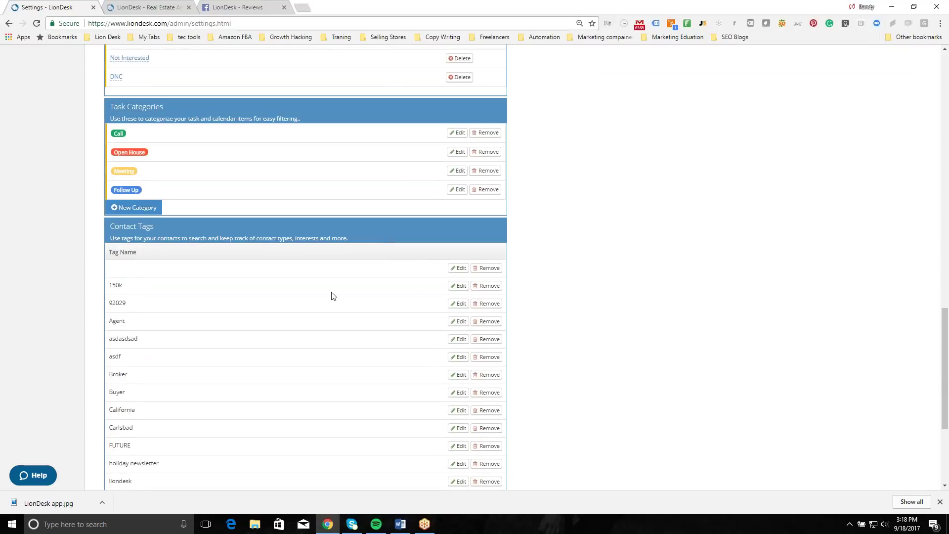
scroll(330, 408, down, 4)
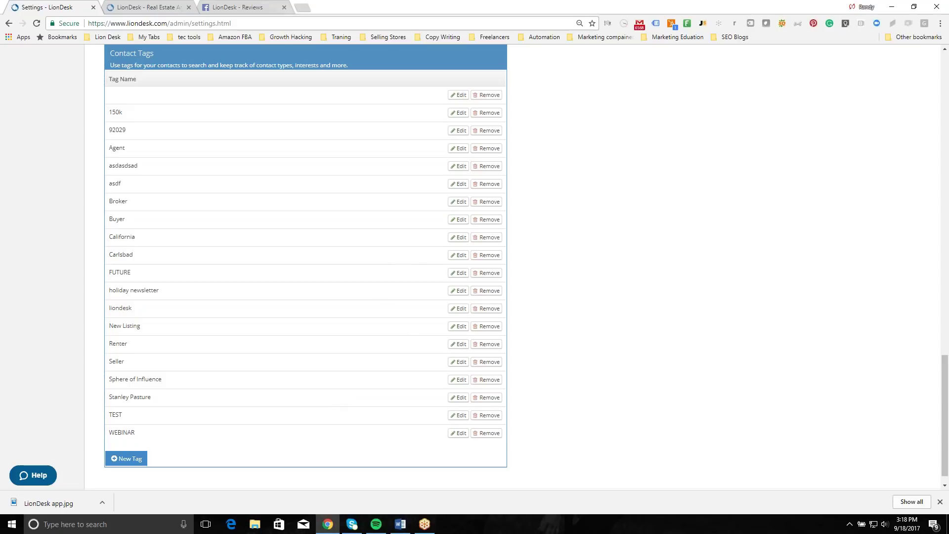
- Close the Facebook page showing the LionDesk reviews
click(283, 7)
scroll(611, 284, up, 1)
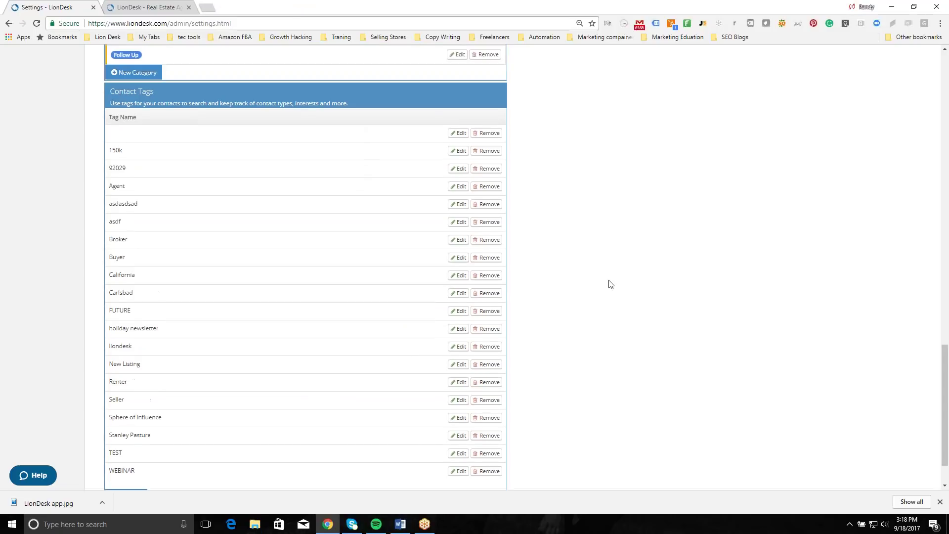
- Review the lead distribution and team settings and the third-party integrations, ending on the general LionDesk settings
scroll(611, 283, up, 4)
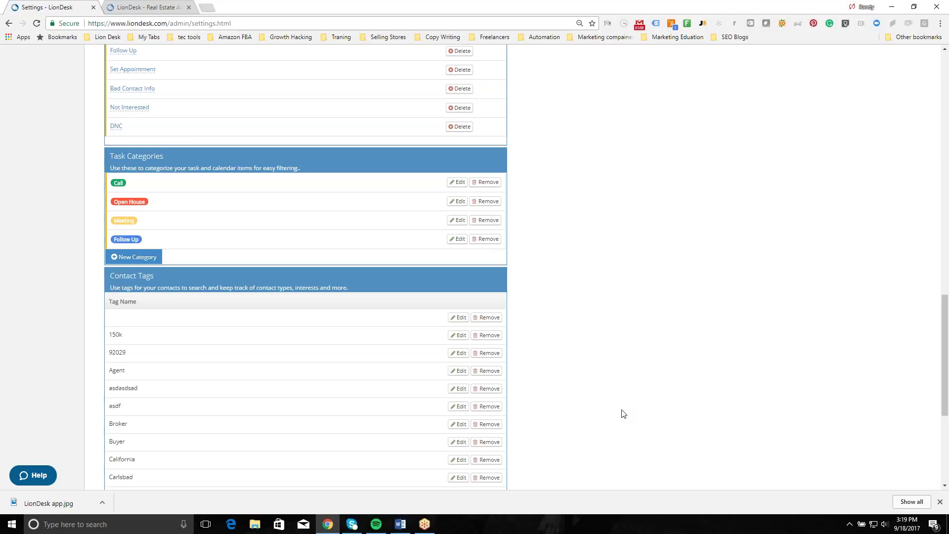
scroll(500, 475, up, 7)
scroll(480, 210, up, 3)
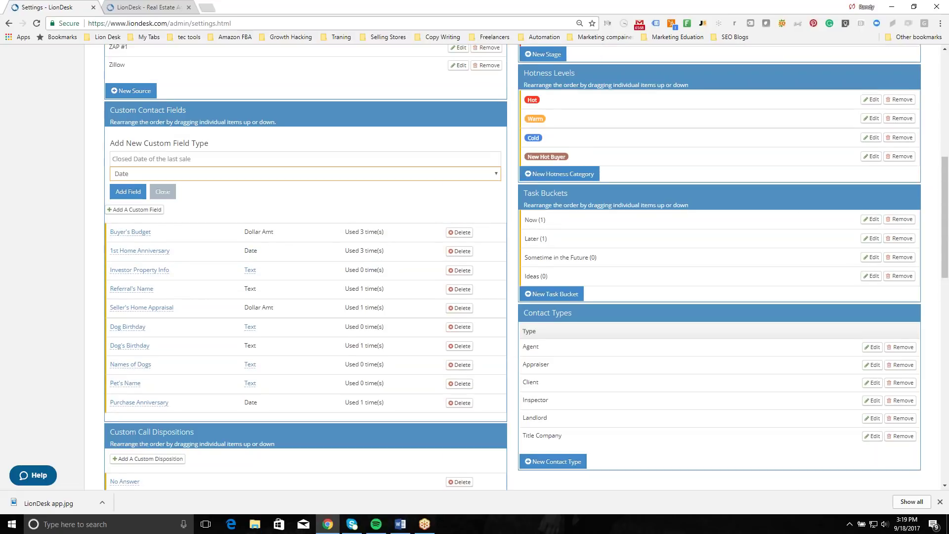
scroll(480, 210, up, 4)
scroll(561, 195, up, 4)
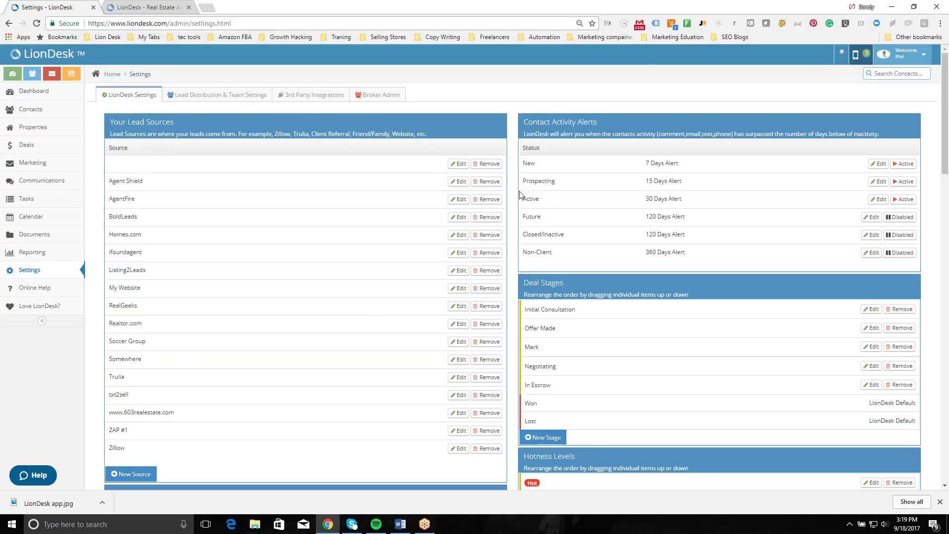
click(217, 95)
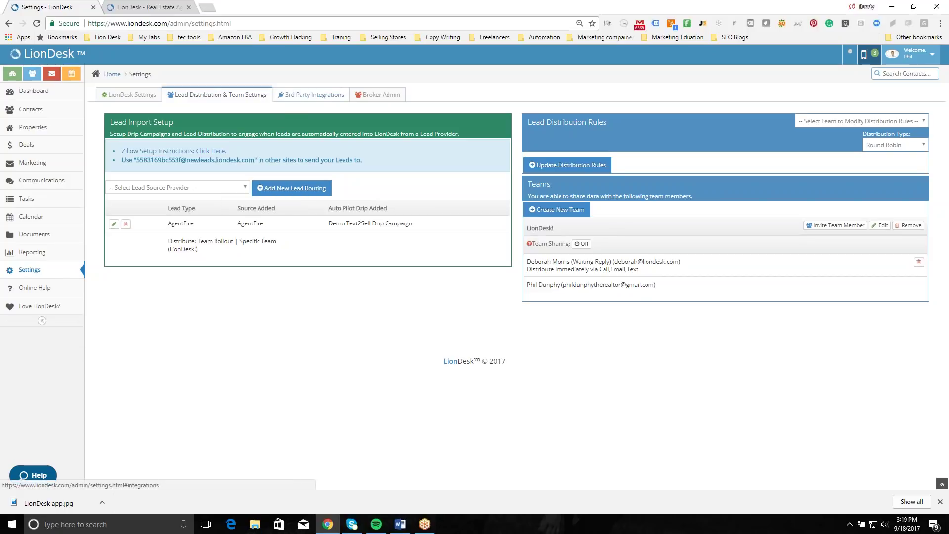
click(311, 95)
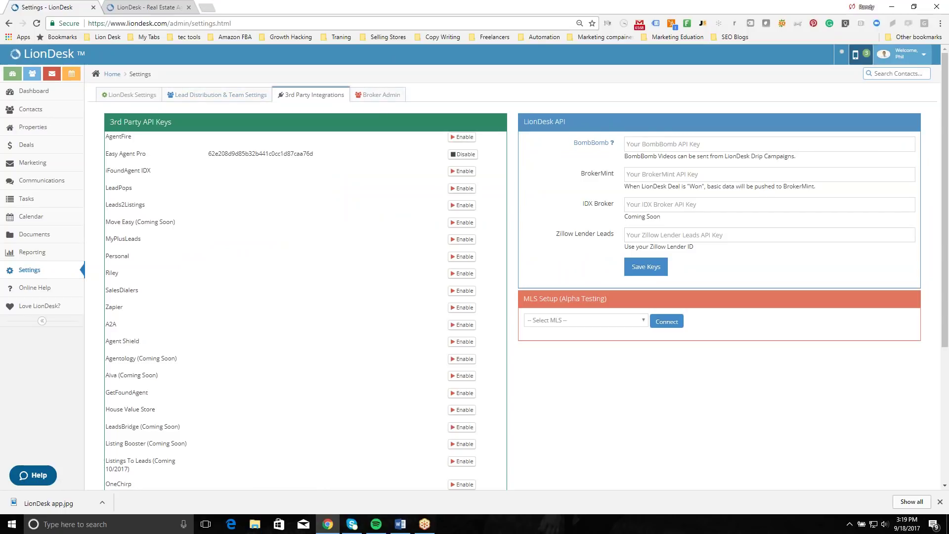
click(130, 95)
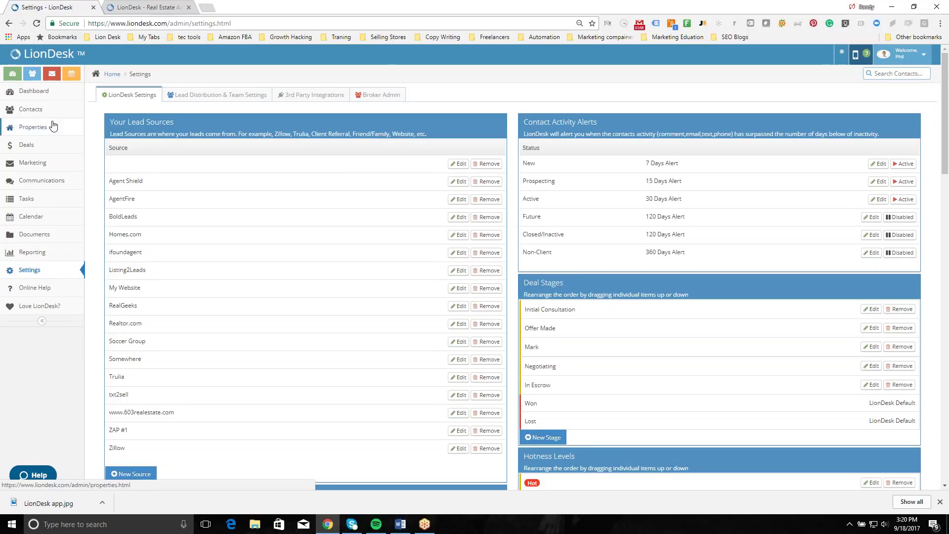
- Open the first contact's profile from the contact list and view its new activity form without adding an entry
click(45, 111)
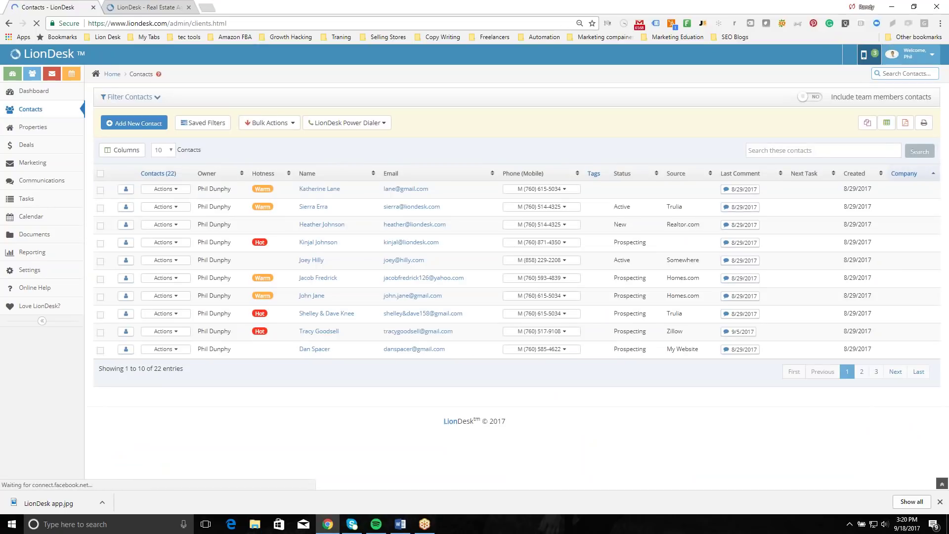
click(319, 189)
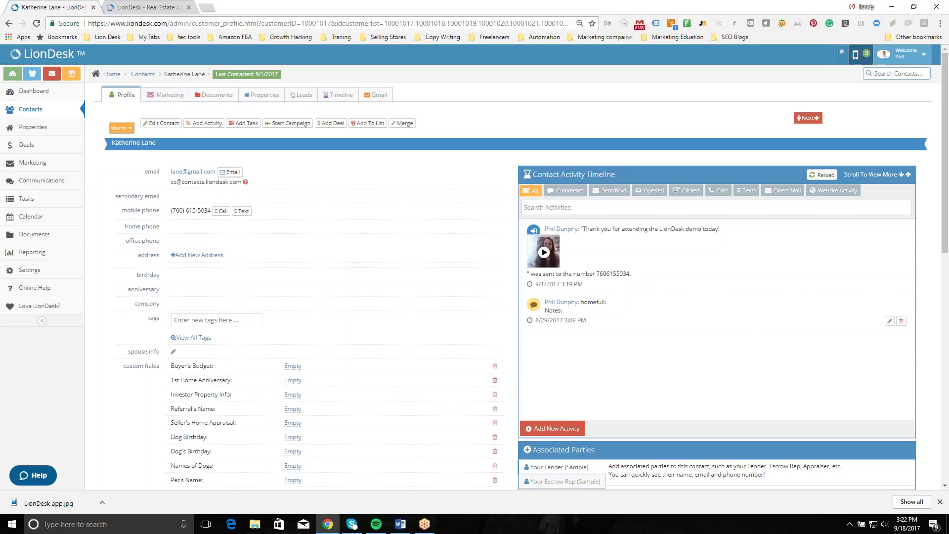
click(553, 429)
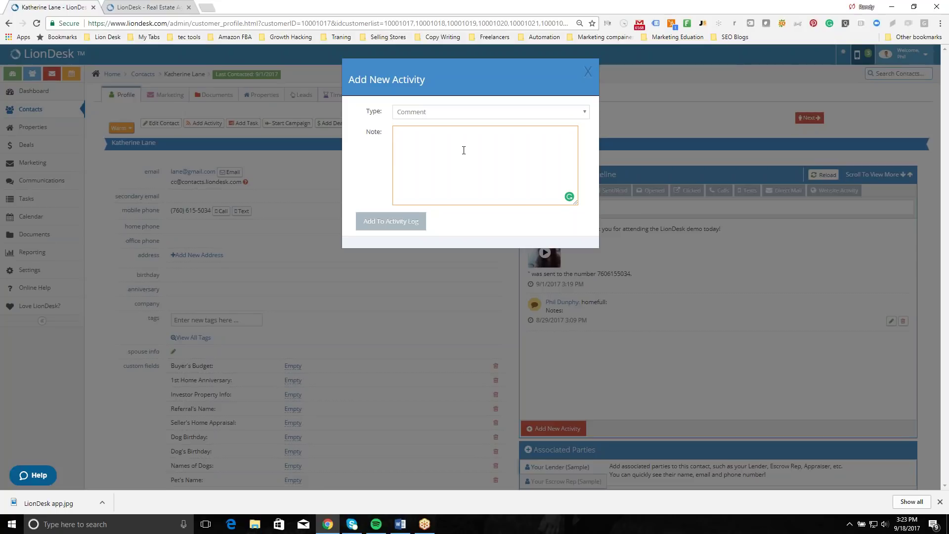
click(588, 72)
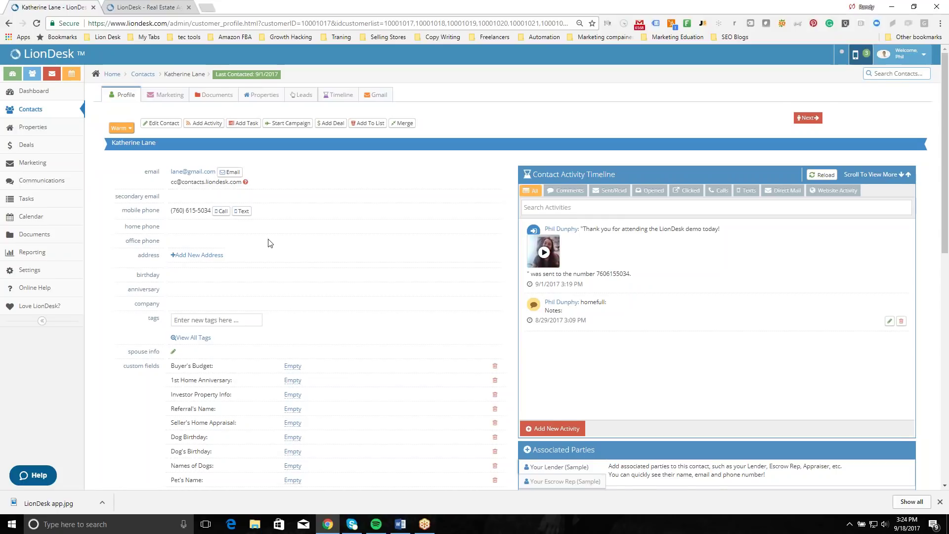
- Add the tag "b" to the contact's profile
scroll(270, 243, down, 5)
scroll(271, 226, up, 3)
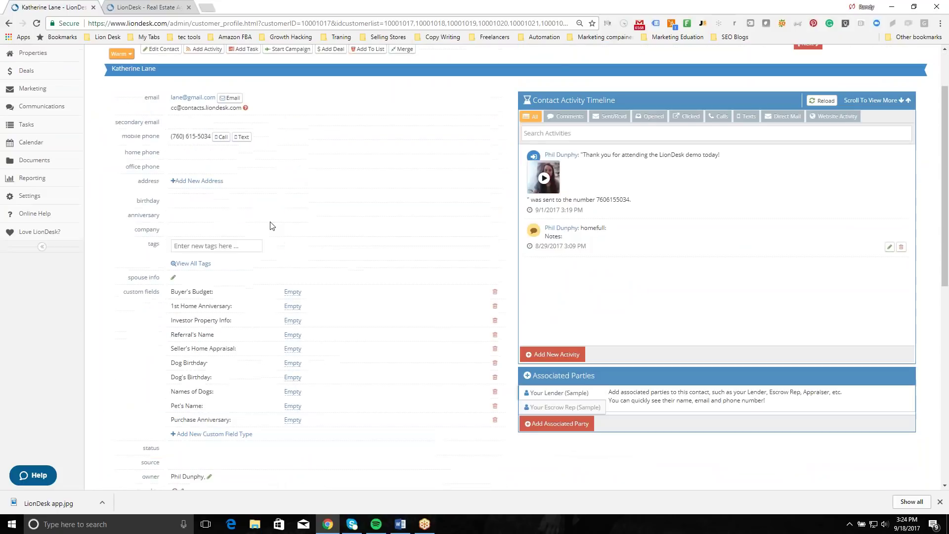
scroll(271, 226, up, 2)
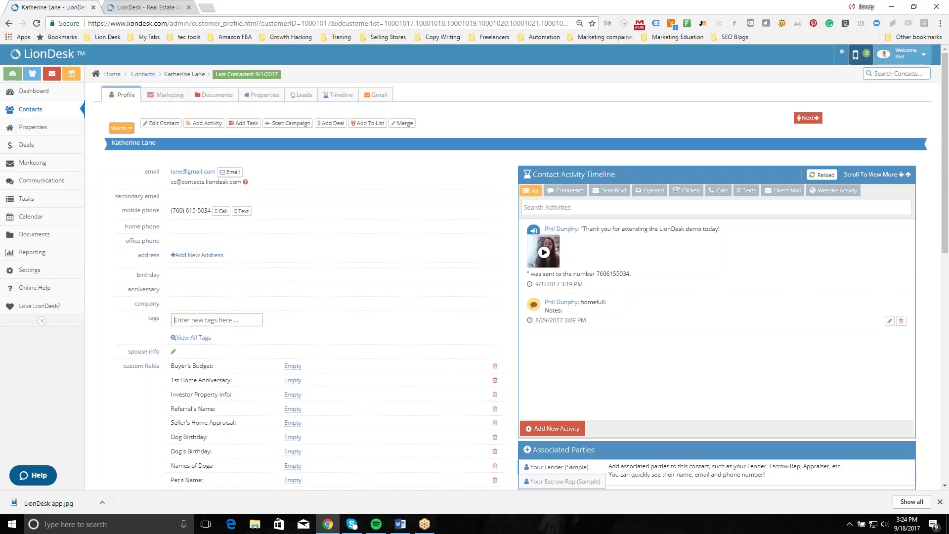
text(b)
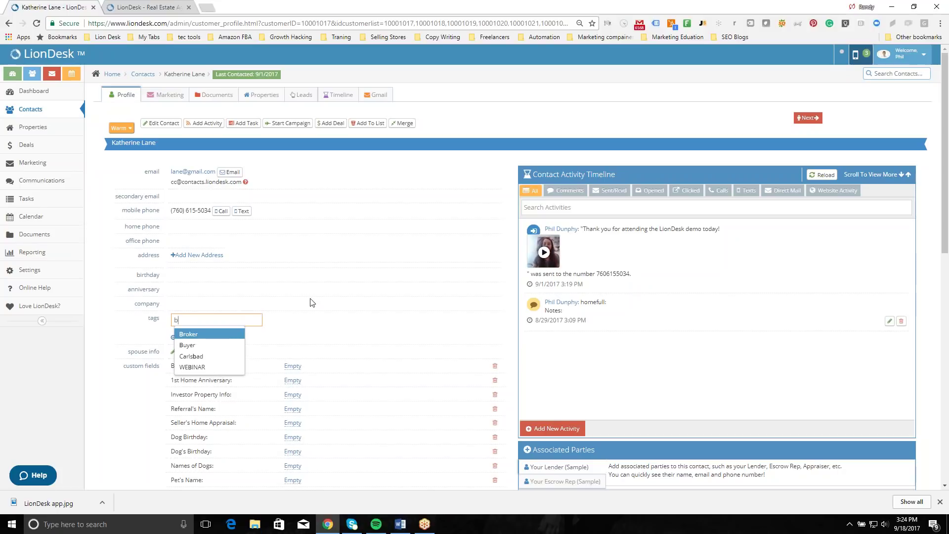
key(Return)
scroll(474, 267, down, 1)
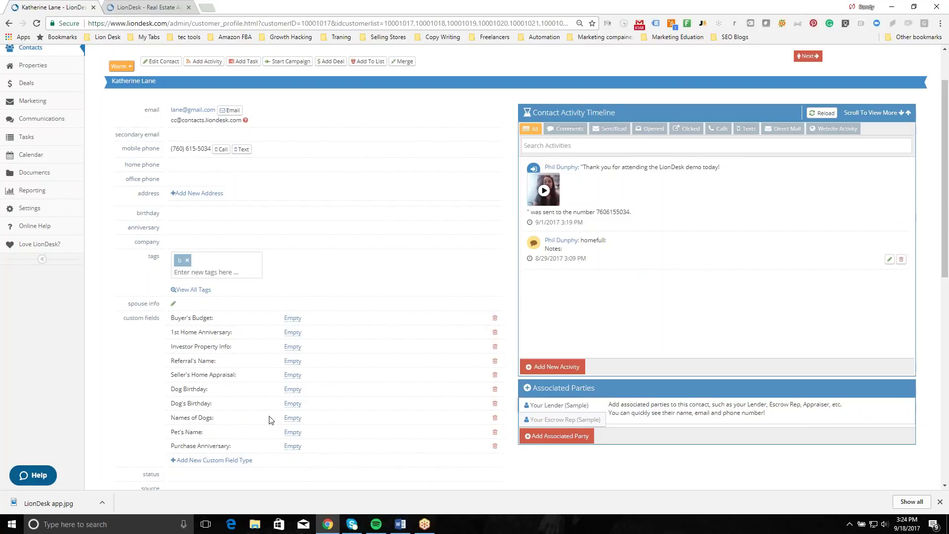
- Look over the contact's activity timeline, associated parties, deals, tasks and AutoPilot drip campaign tasks
scroll(435, 346, up, 2)
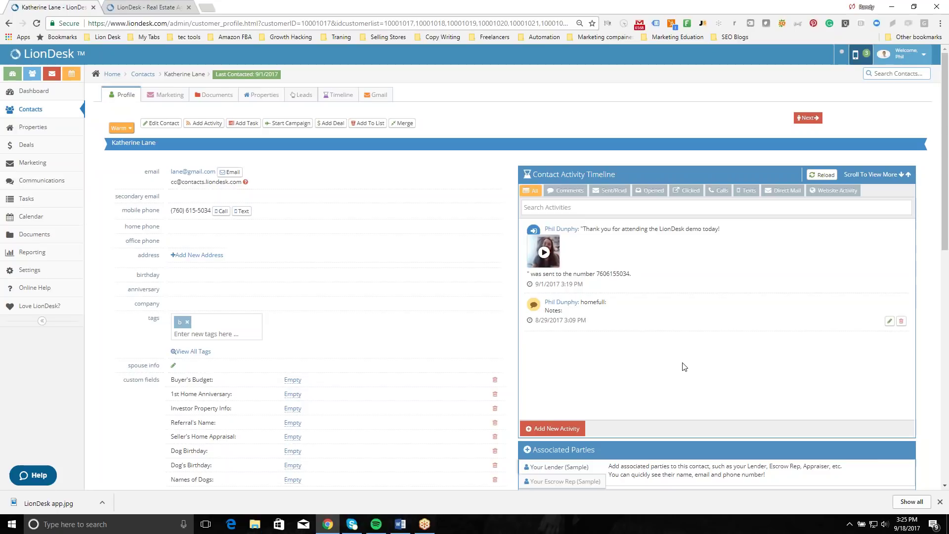
scroll(671, 322, down, 2)
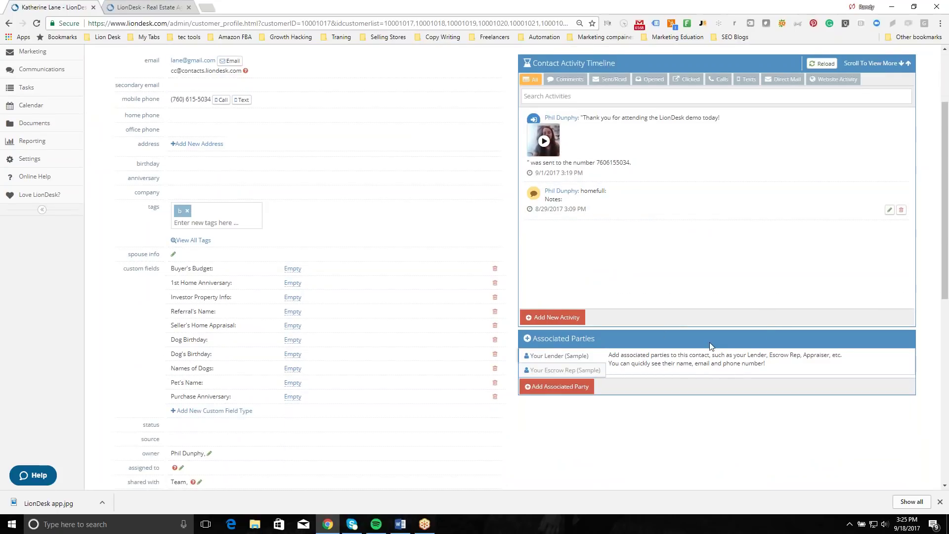
scroll(619, 278, down, 4)
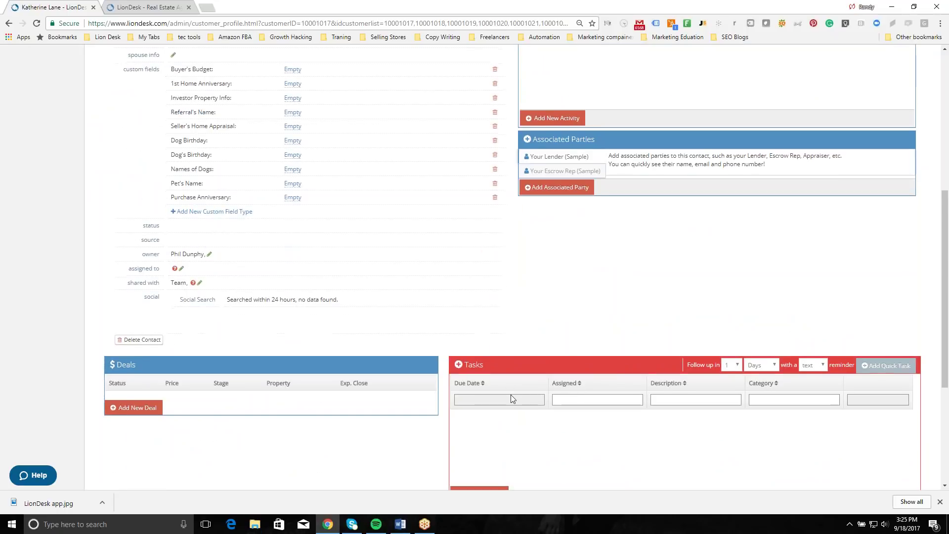
scroll(511, 394, down, 3)
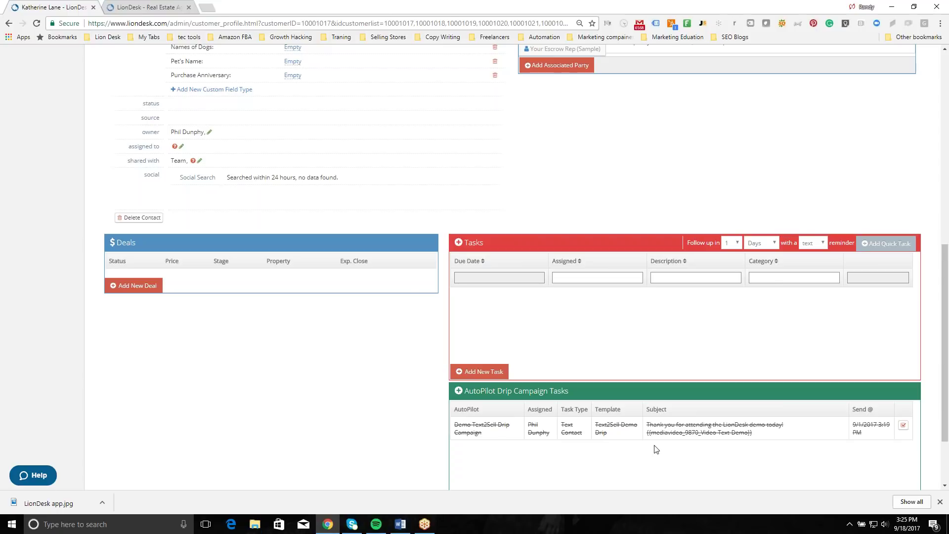
scroll(658, 445, up, 3)
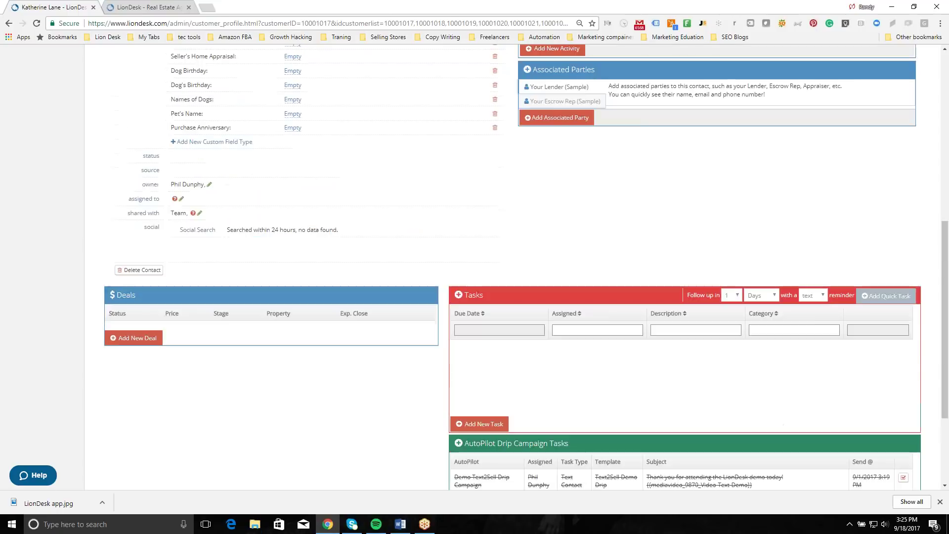
scroll(710, 395, up, 8)
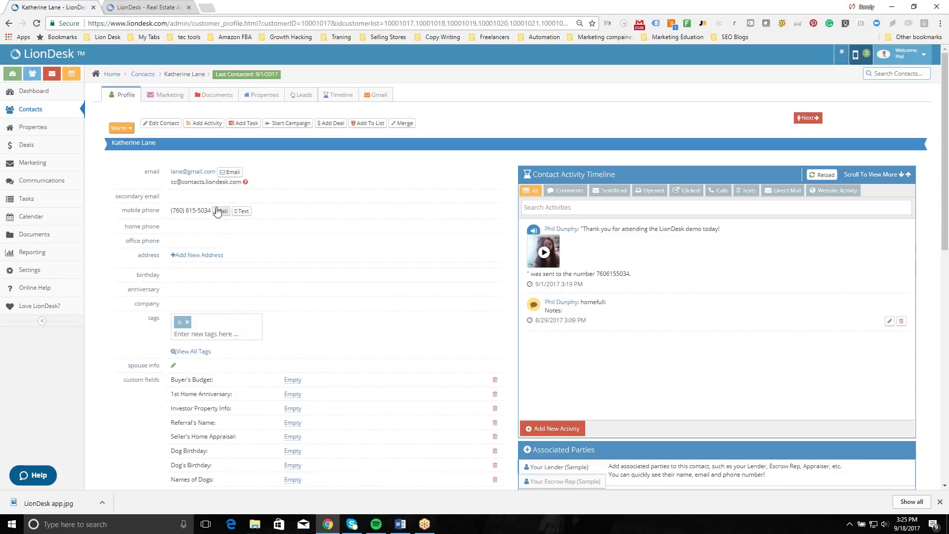
- View the contact's documents, marketing, properties, timeline and Gmail pages, ending back on the profile
click(213, 100)
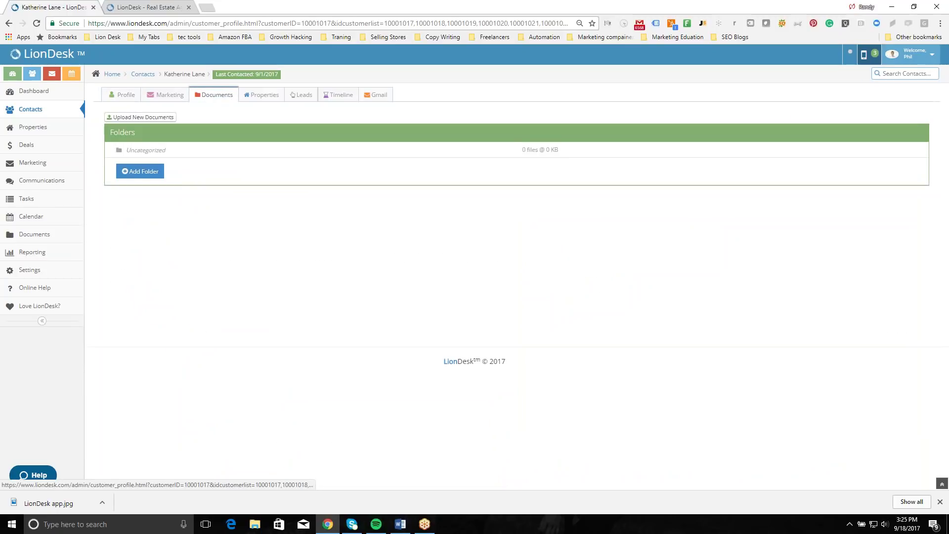
click(173, 96)
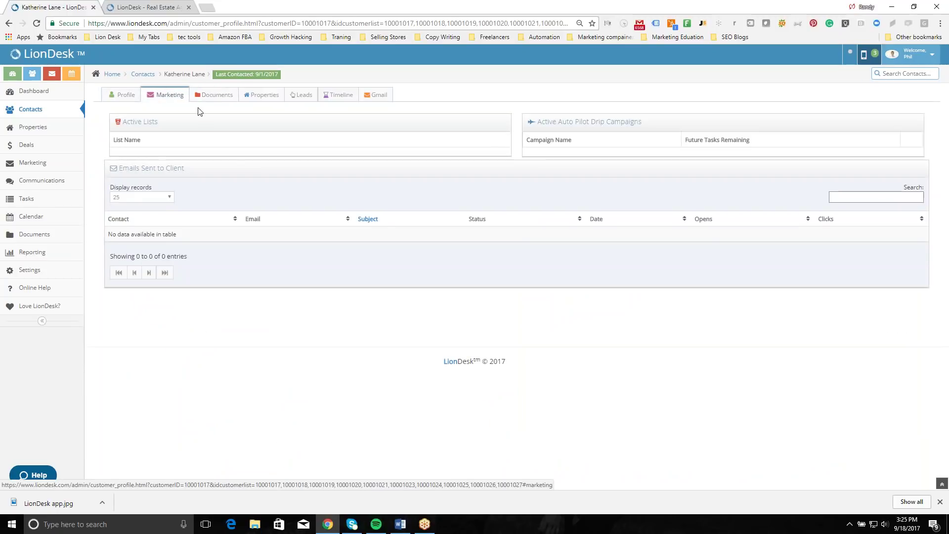
click(261, 95)
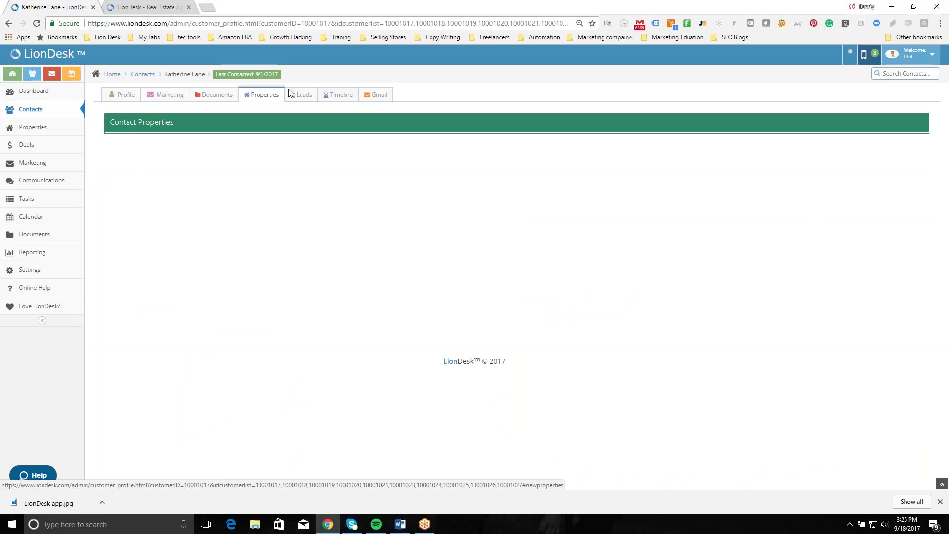
click(331, 98)
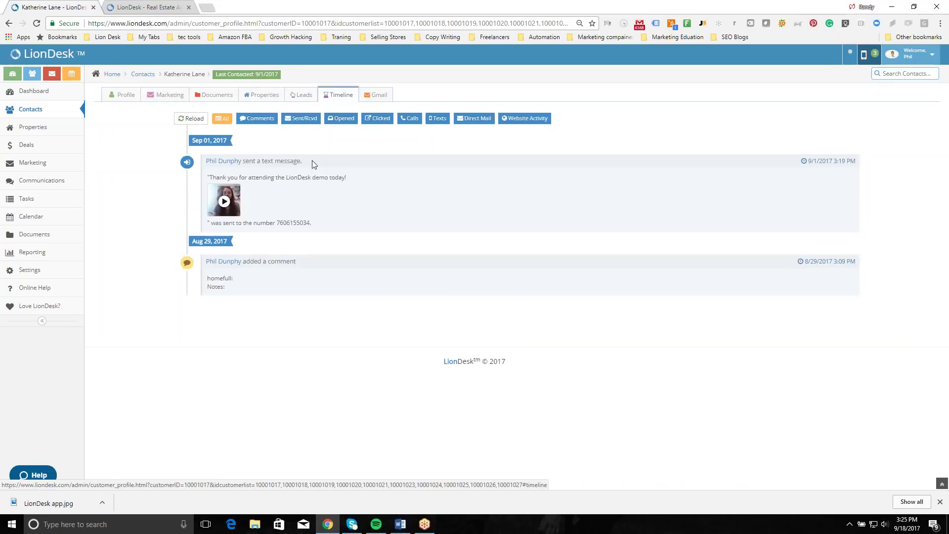
click(376, 95)
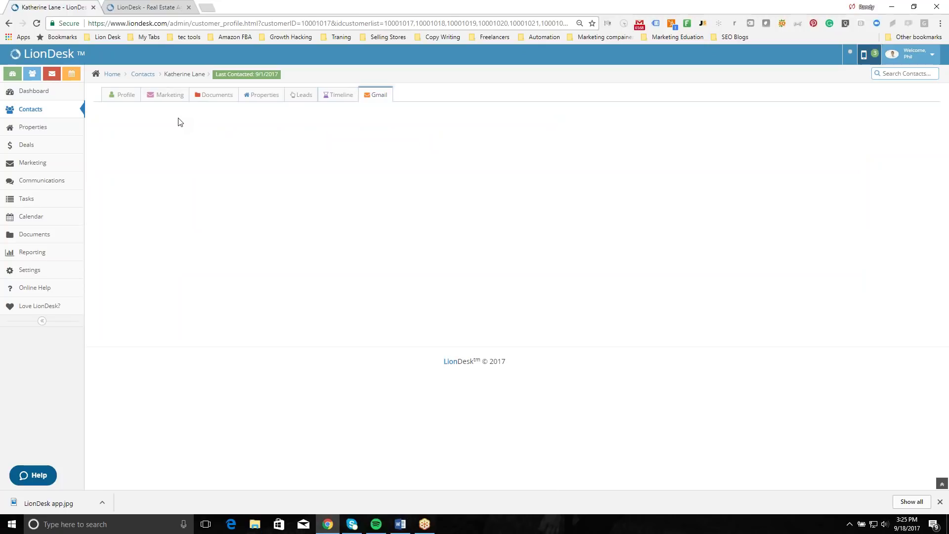
click(131, 96)
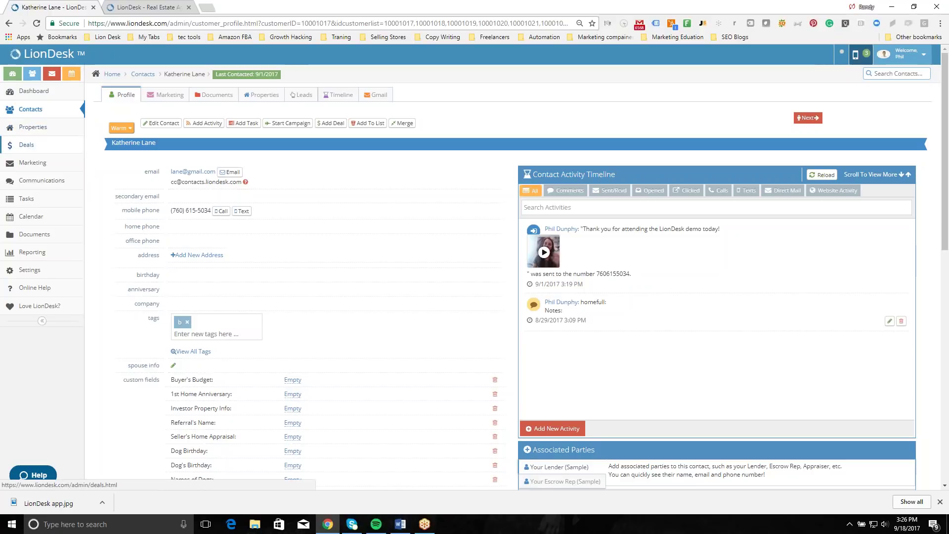
- Look over the Auto Pilot drip campaigns in Marketing, including the list of campaigns shared by other users
click(39, 164)
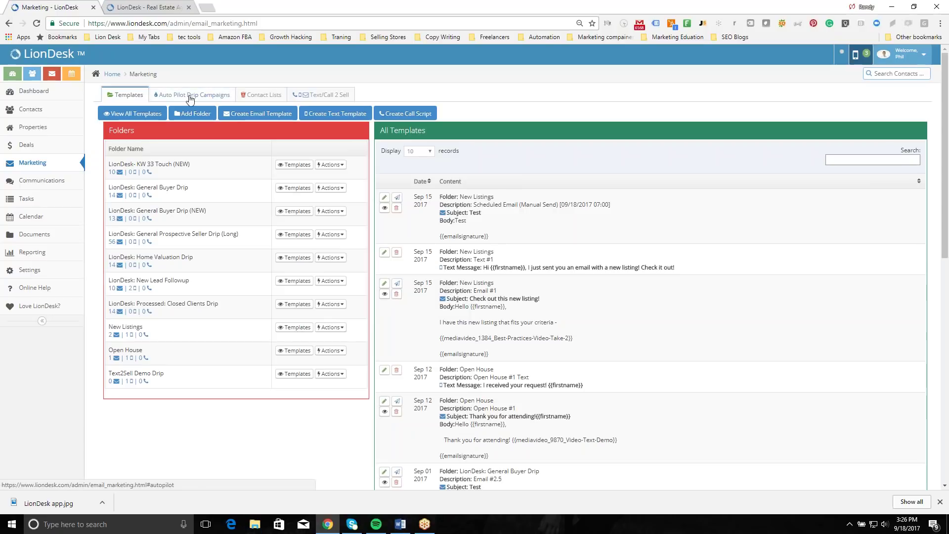
click(190, 98)
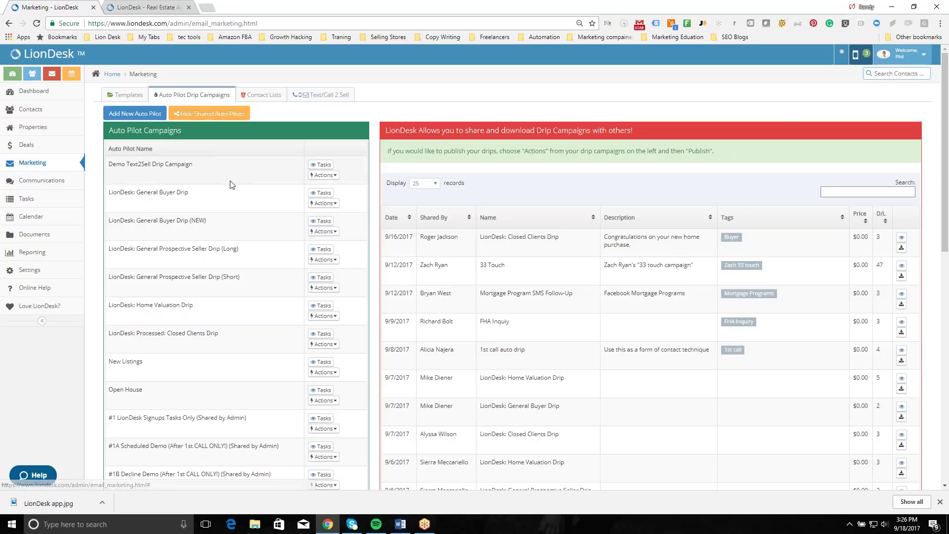
scroll(510, 165, down, 2)
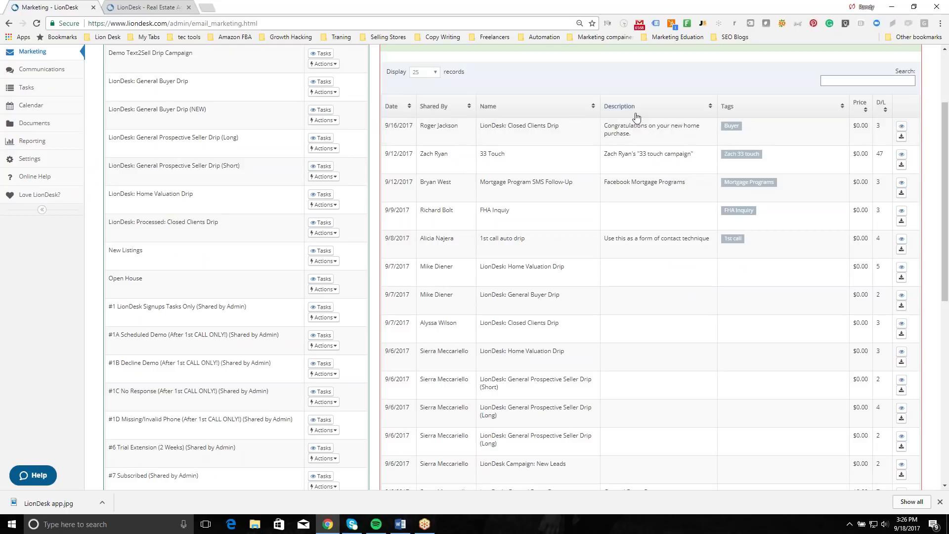
scroll(610, 120, down, 8)
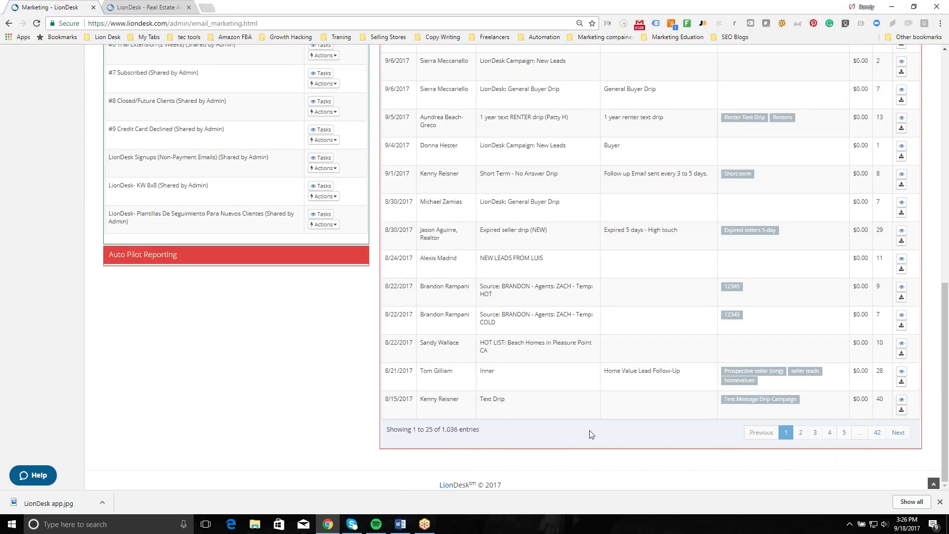
scroll(643, 422, up, 3)
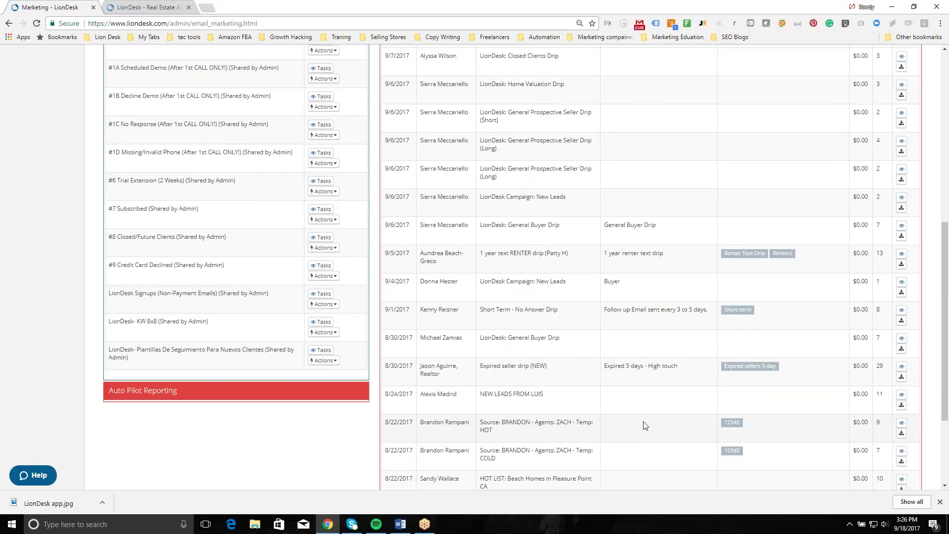
scroll(640, 343, up, 2)
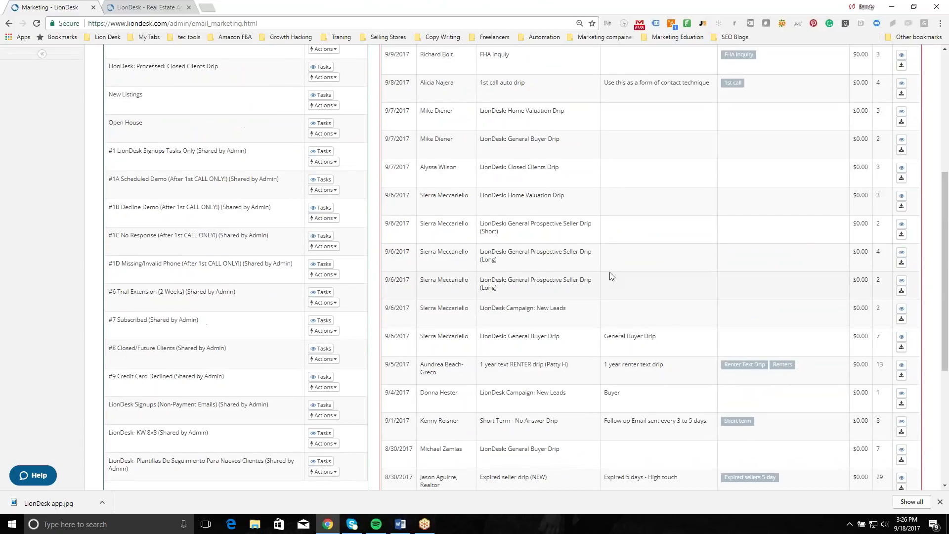
scroll(611, 277, down, 5)
scroll(734, 271, up, 7)
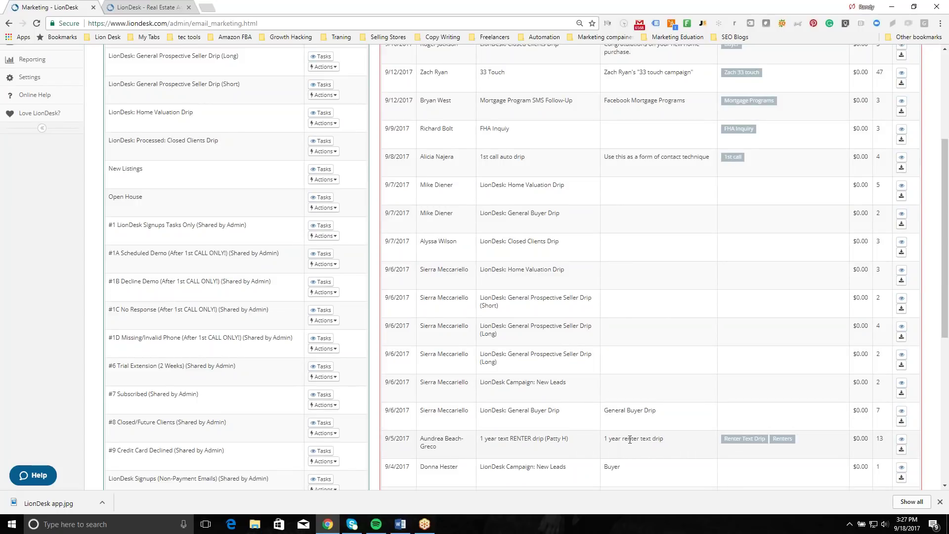
- Preview the shared "1 year text RENTER drip" campaign and review its text messages and their timing through to the last one
click(902, 439)
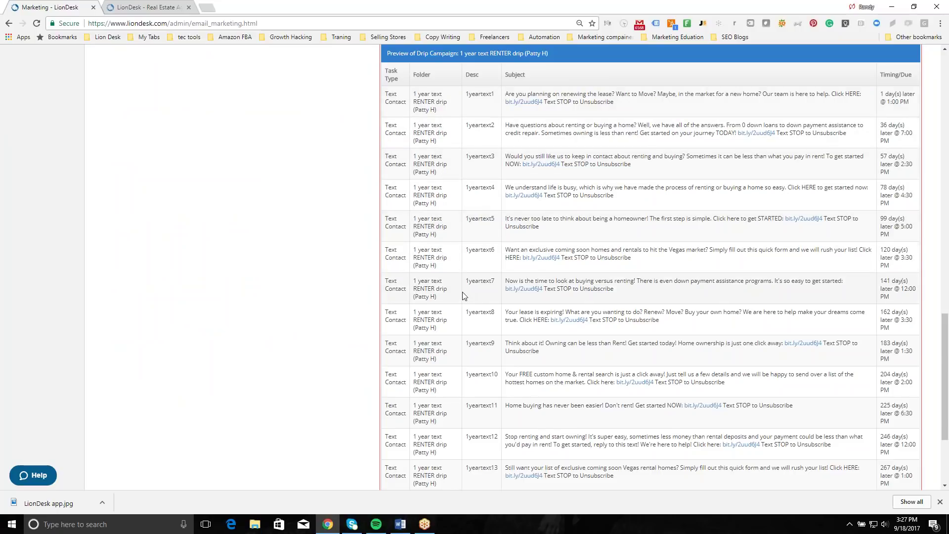
scroll(650, 267, down, 3)
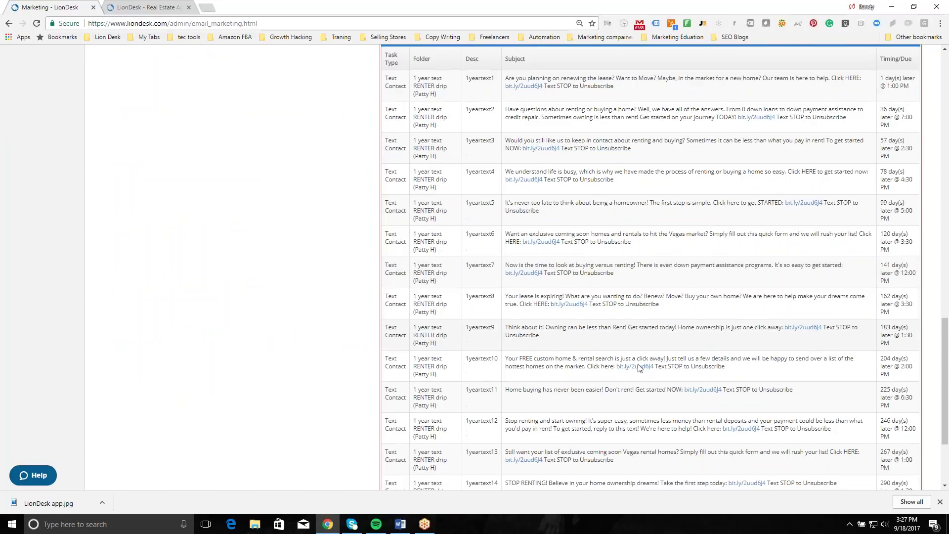
scroll(650, 267, down, 1)
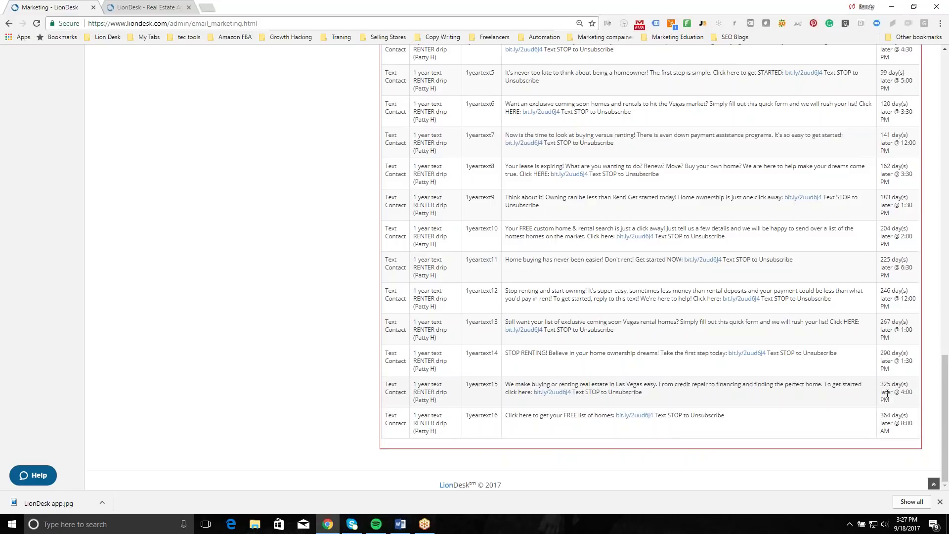
scroll(888, 394, up, 12)
scroll(873, 395, up, 10)
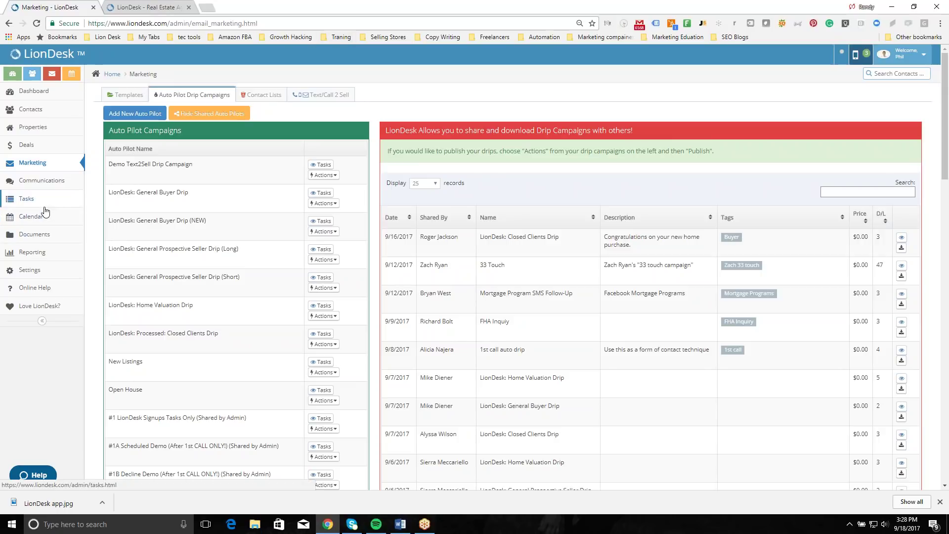
- Return to the marketing templates and view the blank form for a new email template without saving one
click(46, 165)
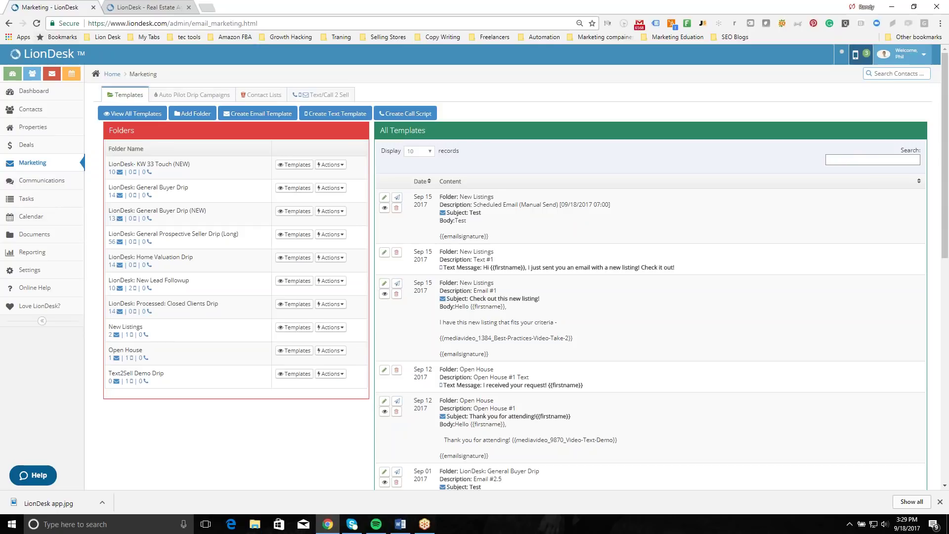
click(33, 162)
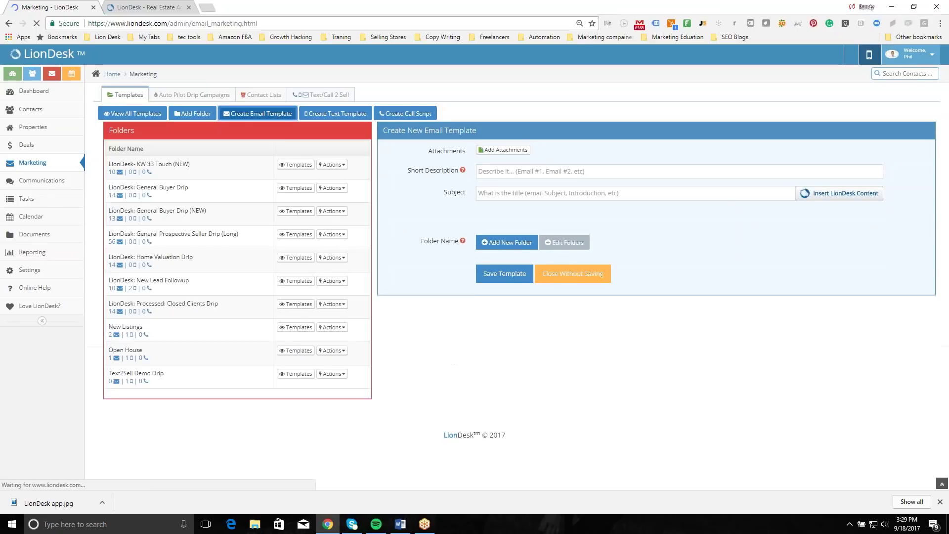
- Open the first contact's profile from the contact list and bring up a new email addressed to that contact
click(36, 110)
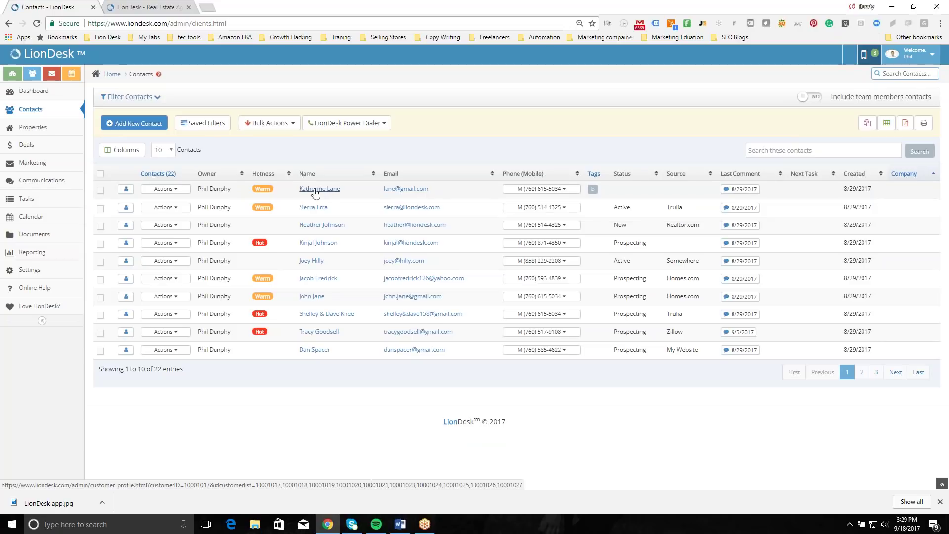
click(316, 190)
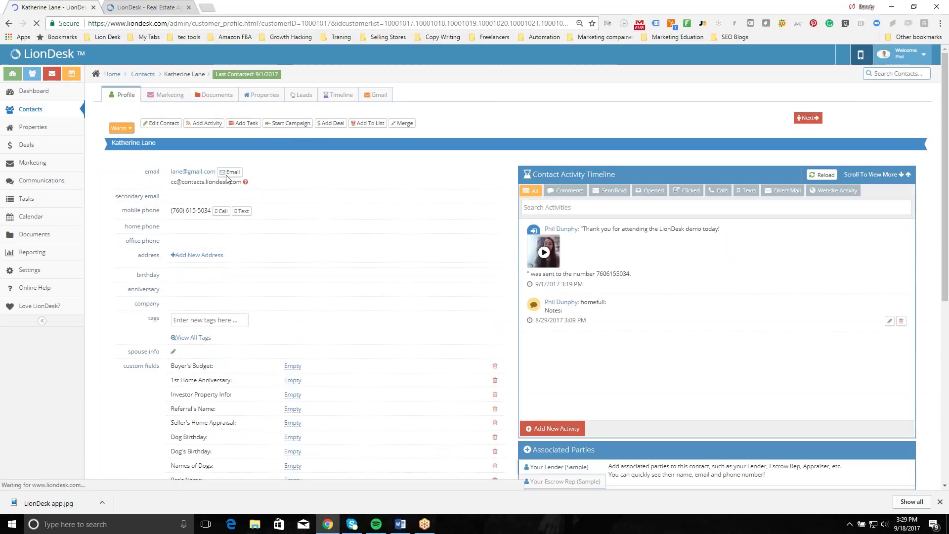
click(230, 172)
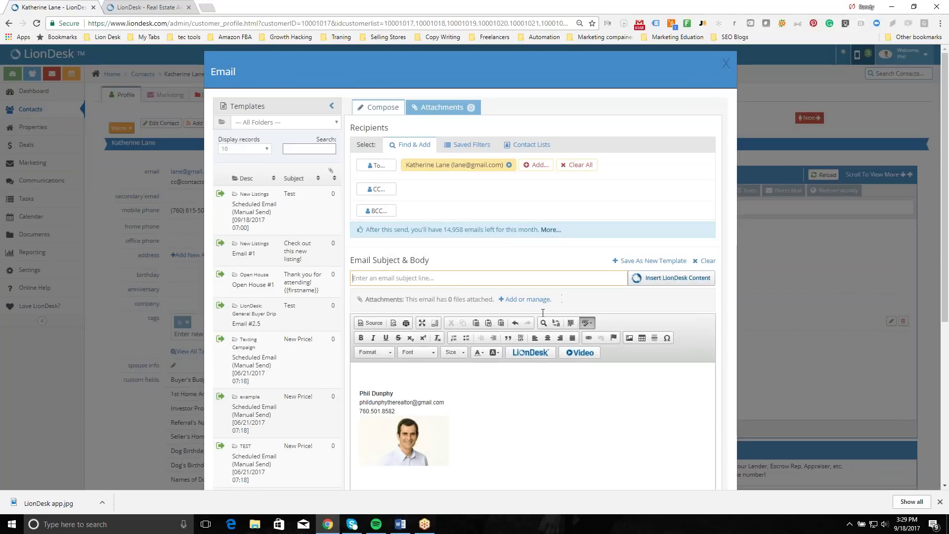
- View the custom field codes and personal videos available to insert in the email, then close the email without sending it
click(528, 354)
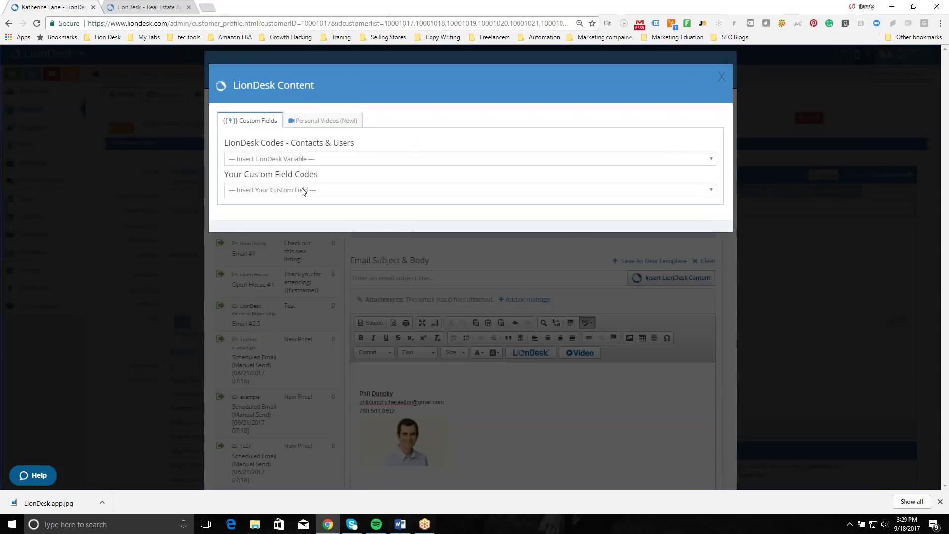
click(303, 189)
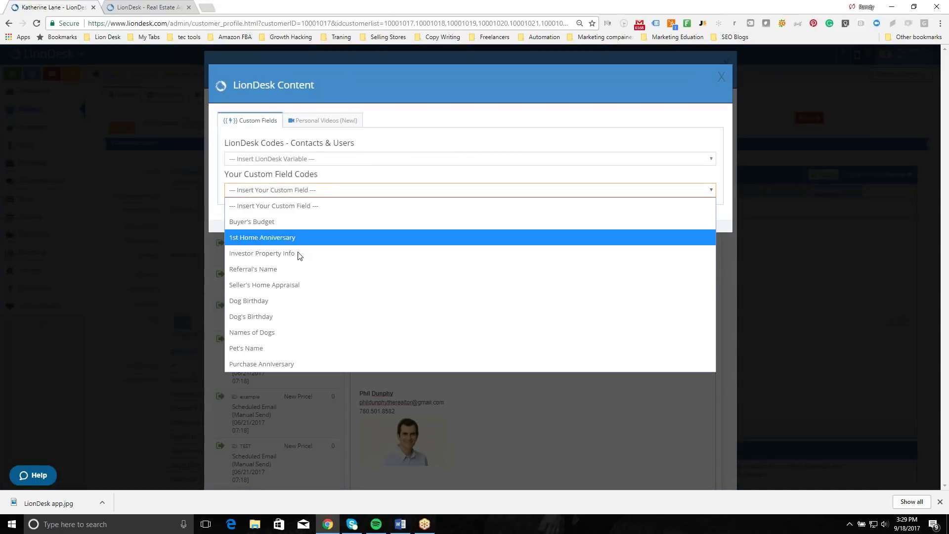
click(722, 77)
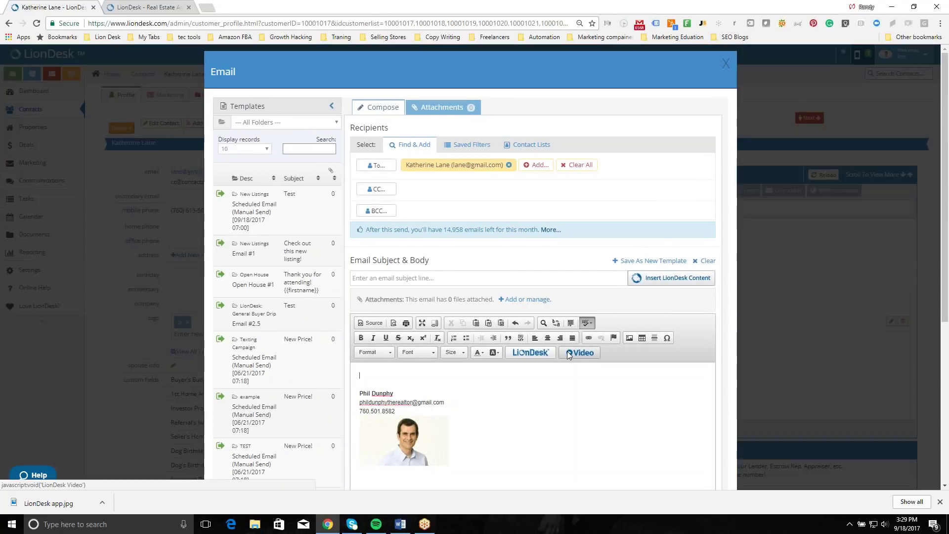
click(569, 353)
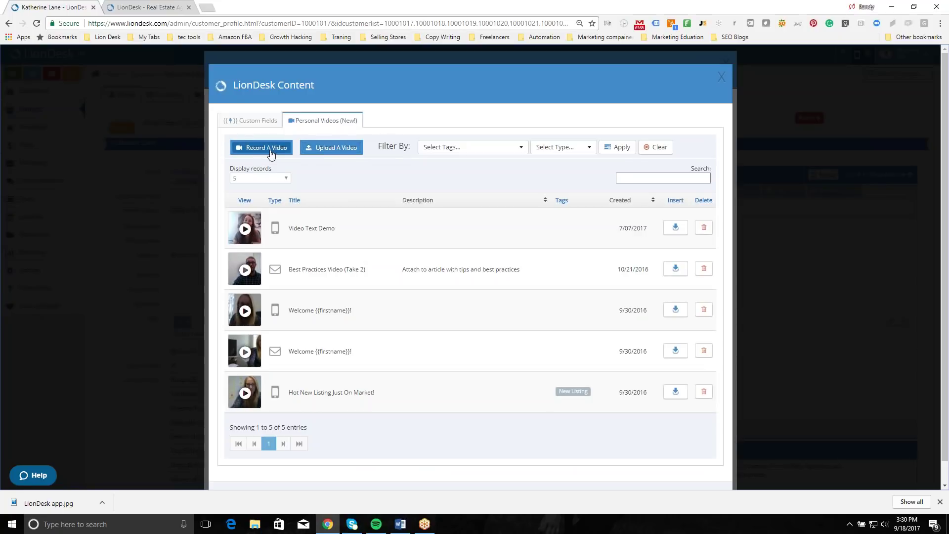
click(721, 77)
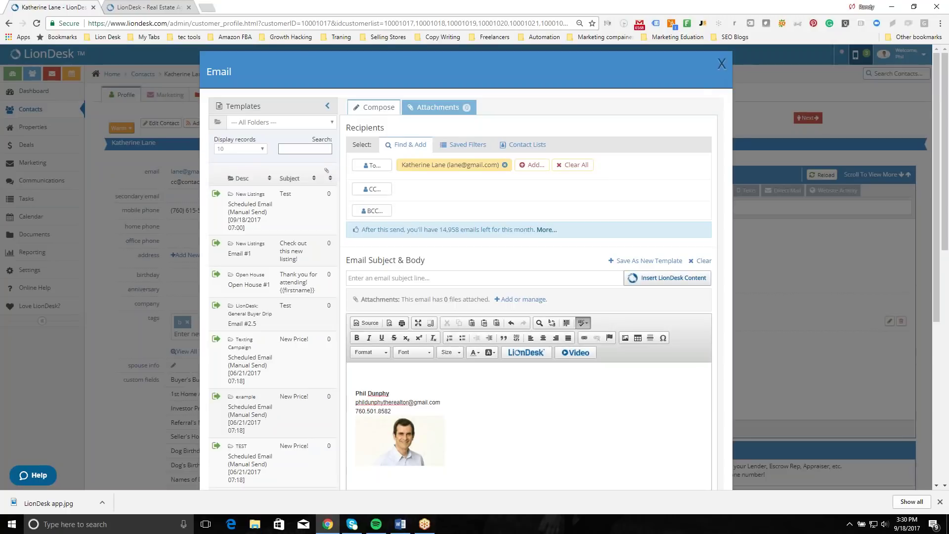
key(Escape)
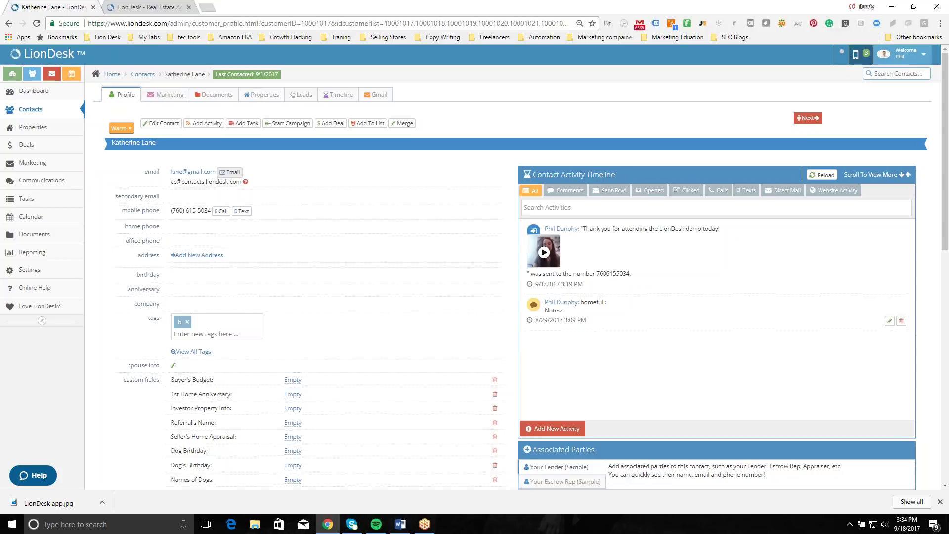
- Switch to the liondesk.com homepage and look over its introduction, ending back at the free trial banner
click(158, 6)
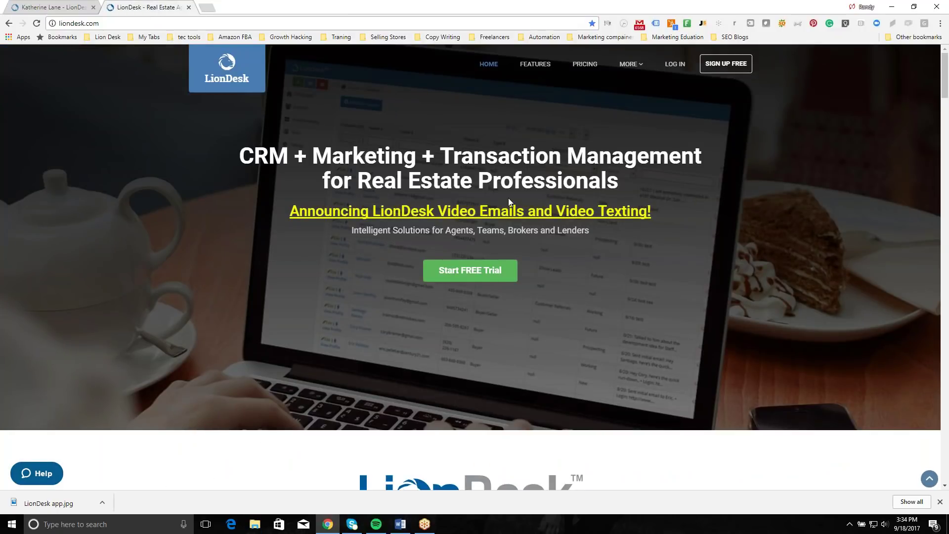
scroll(501, 211, down, 5)
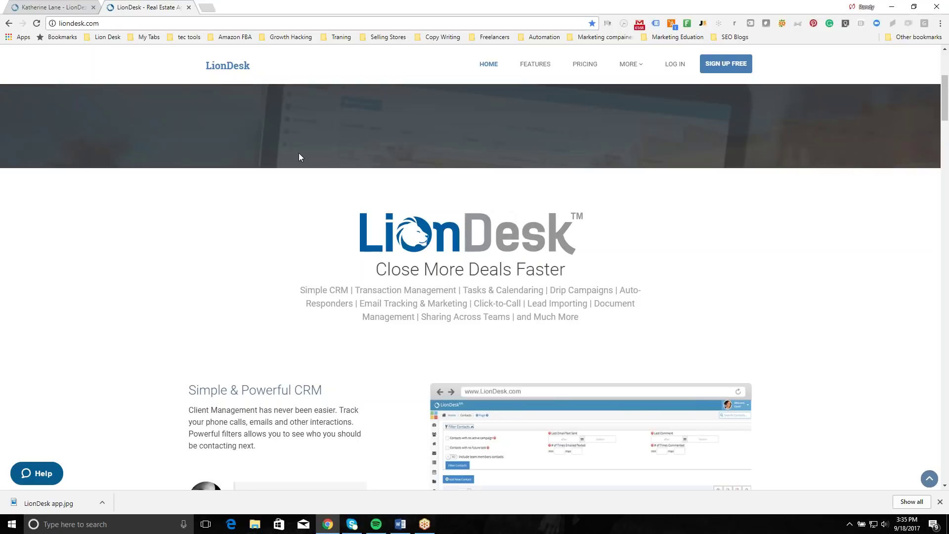
scroll(299, 153, up, 5)
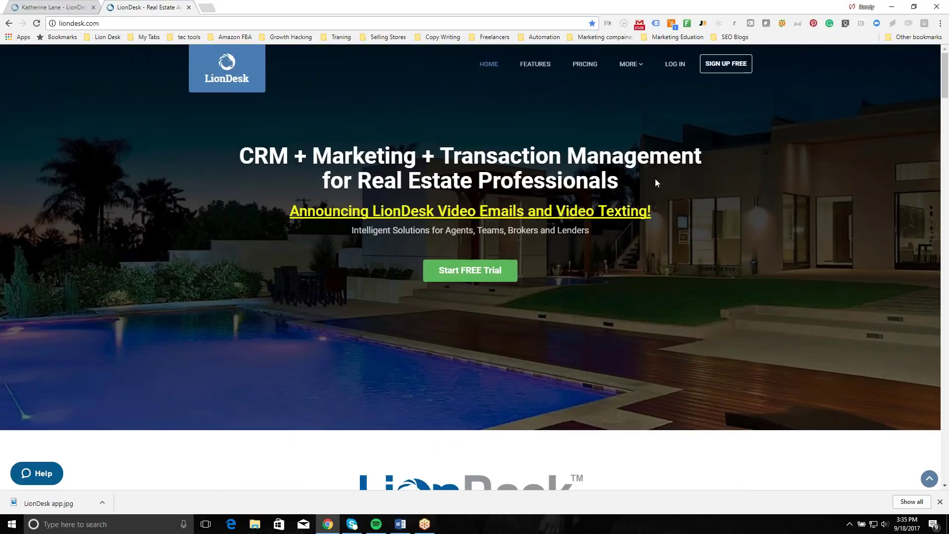